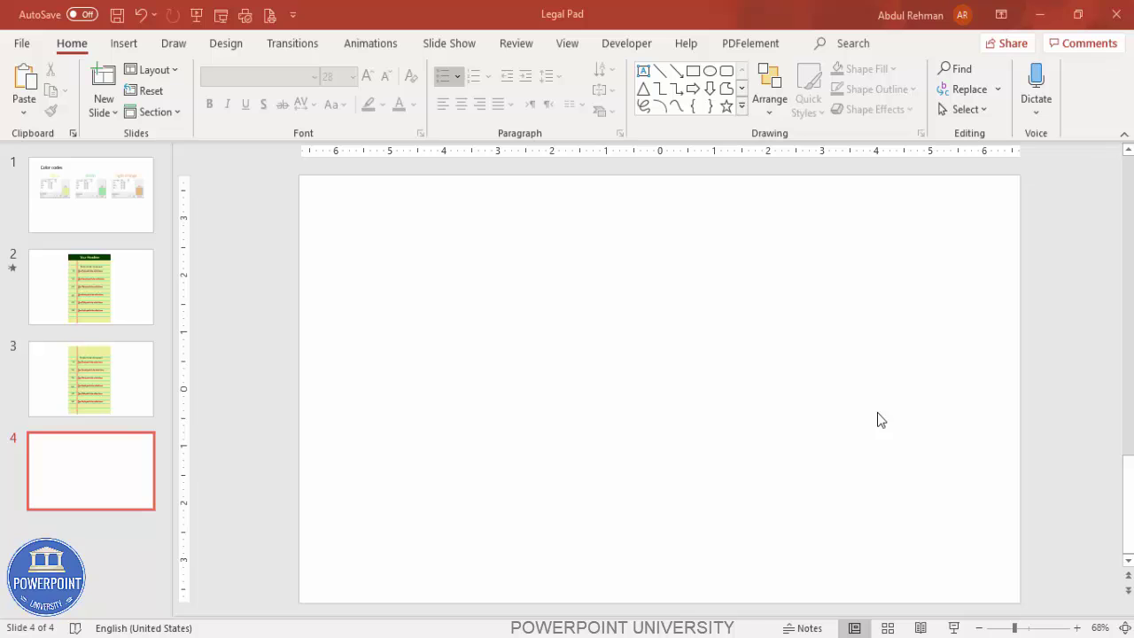
Draw a 7.17" x 5.09" rectangle centred on the slide
click(124, 42)
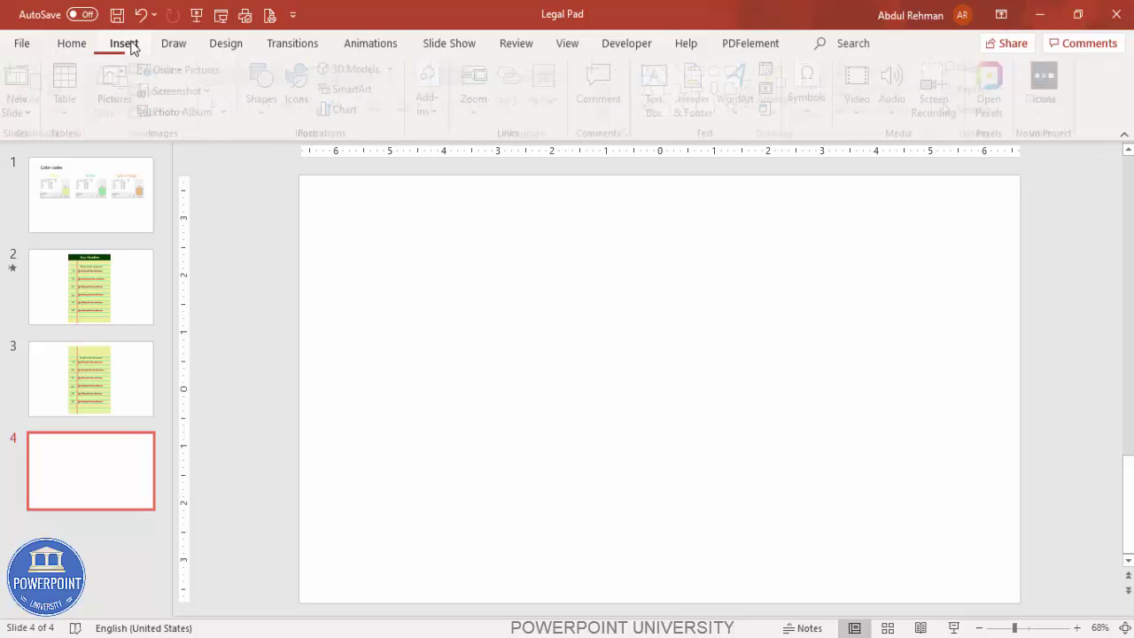
click(265, 125)
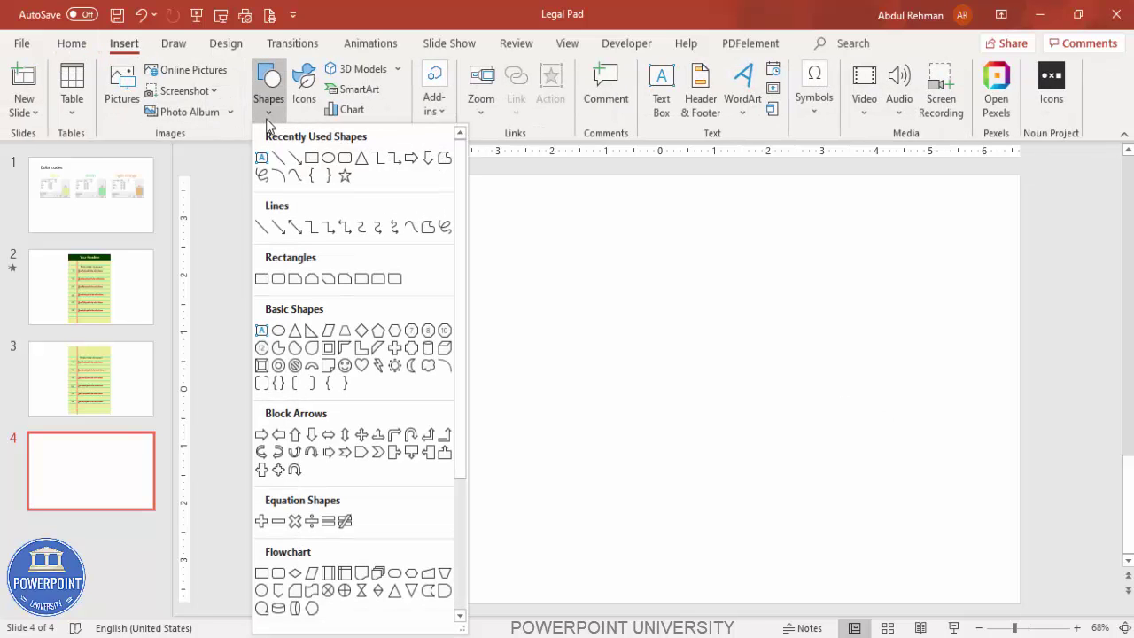
click(261, 280)
drag(541, 213, 796, 601)
drag(719, 375, 718, 358)
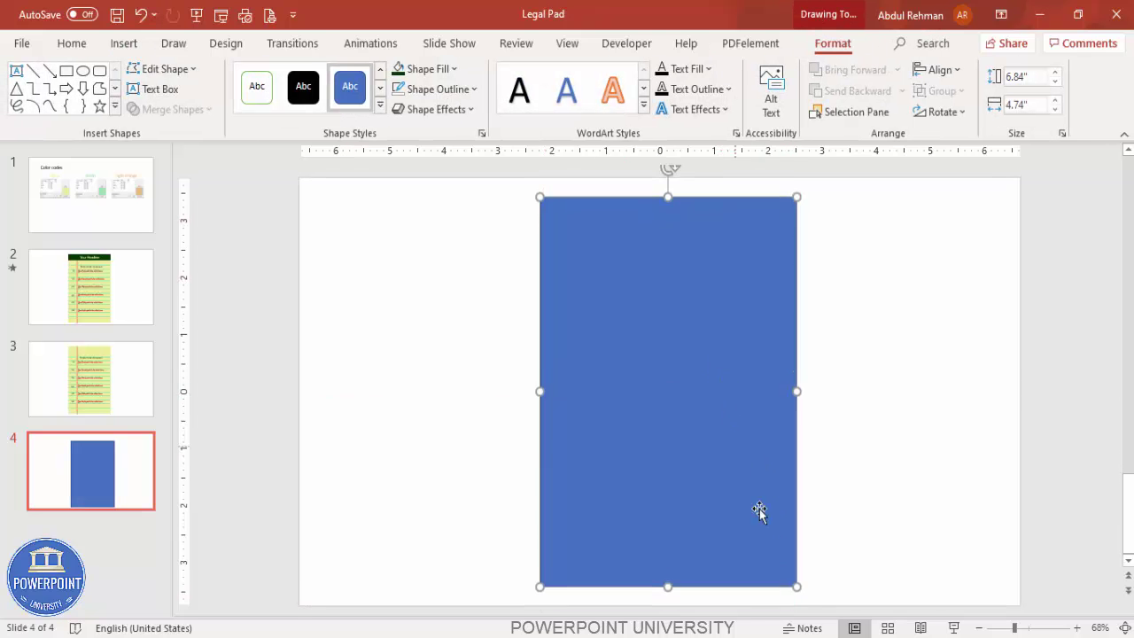
drag(800, 588, 815, 601)
drag(726, 459, 716, 447)
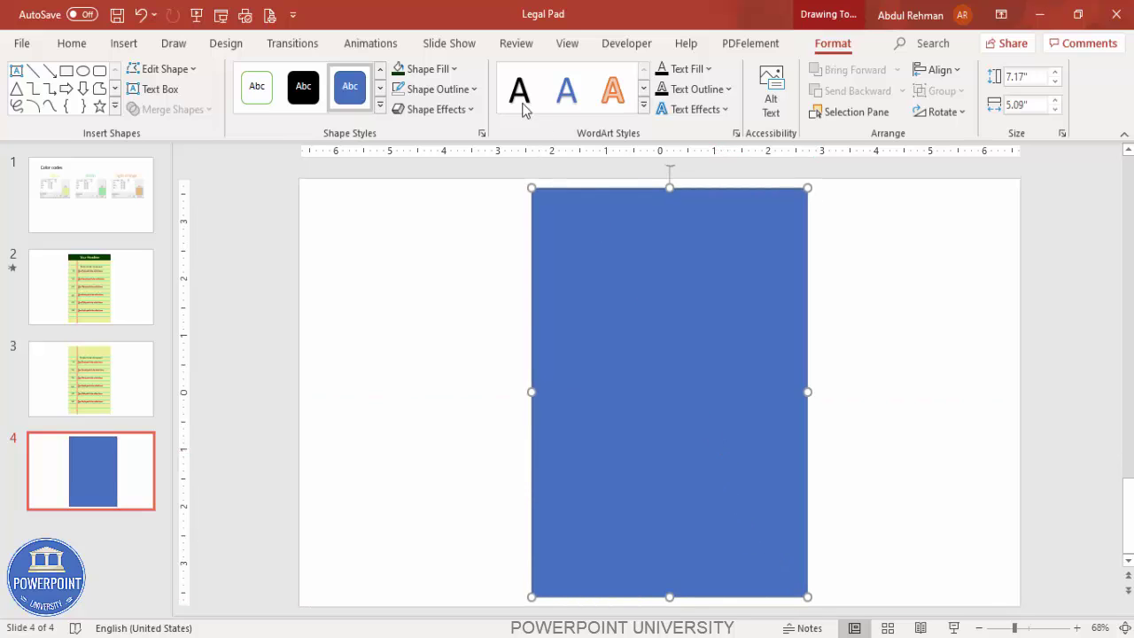
Remove the rectangle's outline and fill it light yellow
click(467, 89)
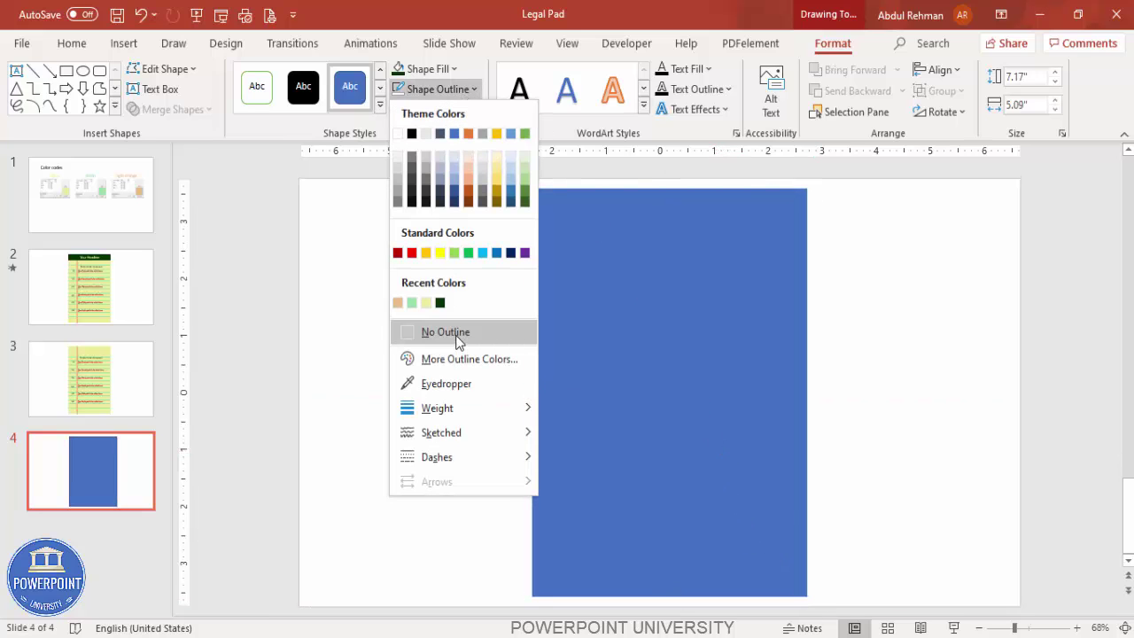
click(455, 335)
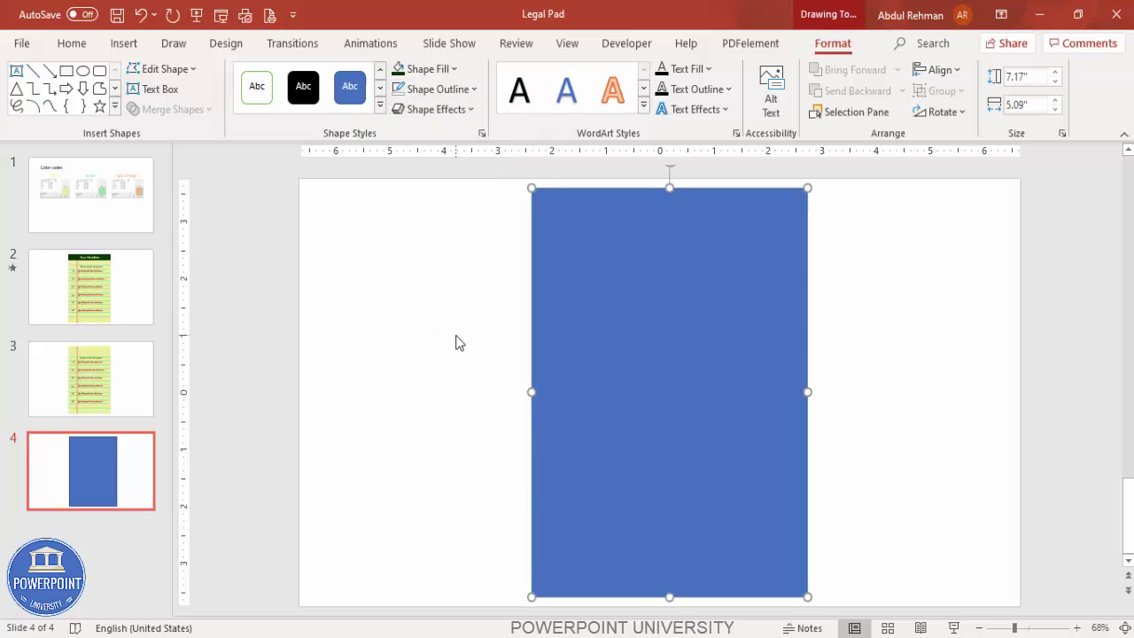
click(446, 71)
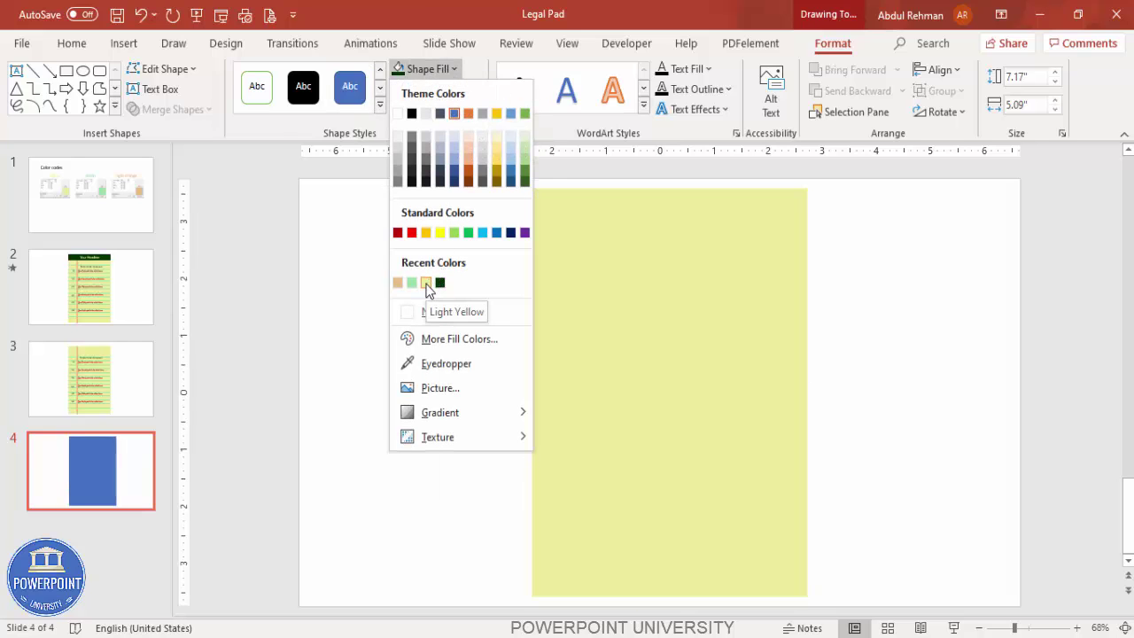
click(426, 283)
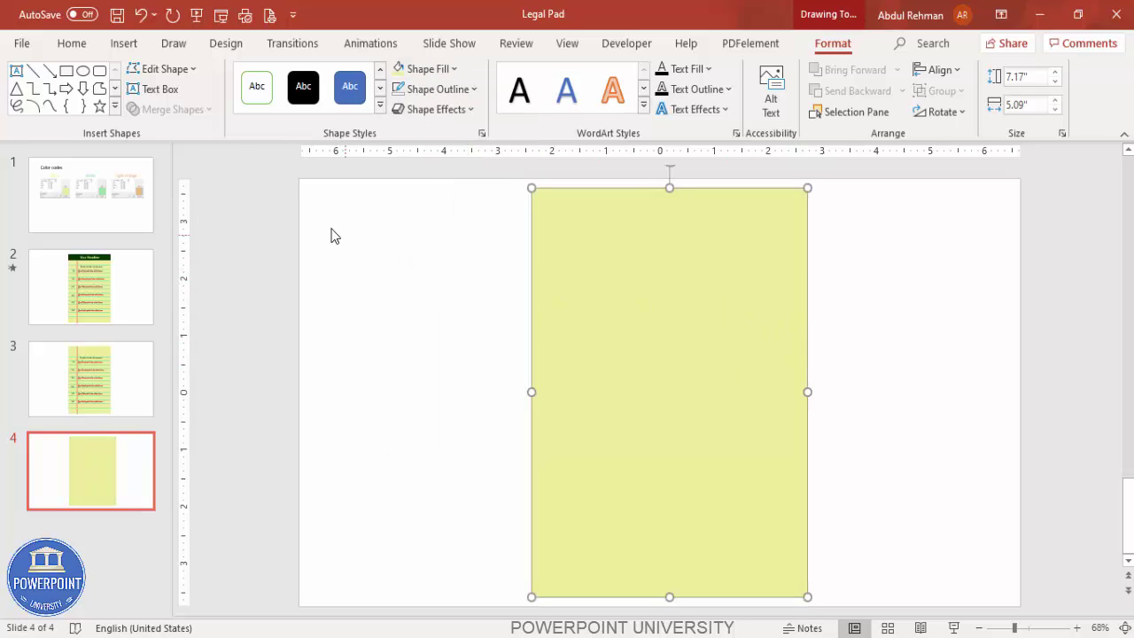
click(129, 46)
Draw a horizontal line across the top of the yellow pad
click(270, 102)
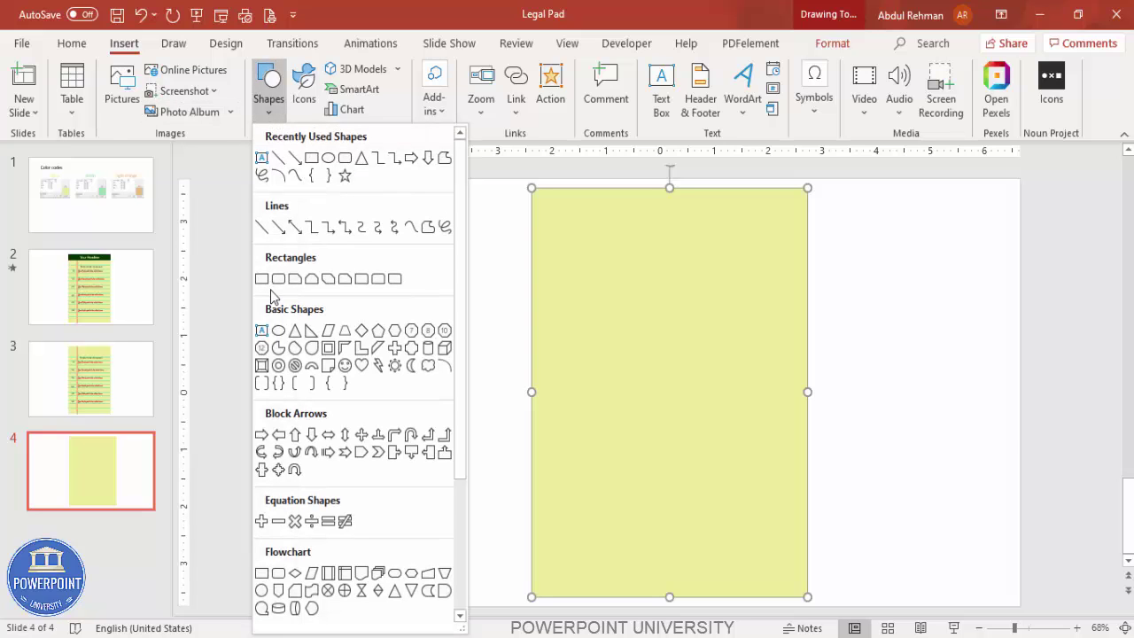
click(262, 229)
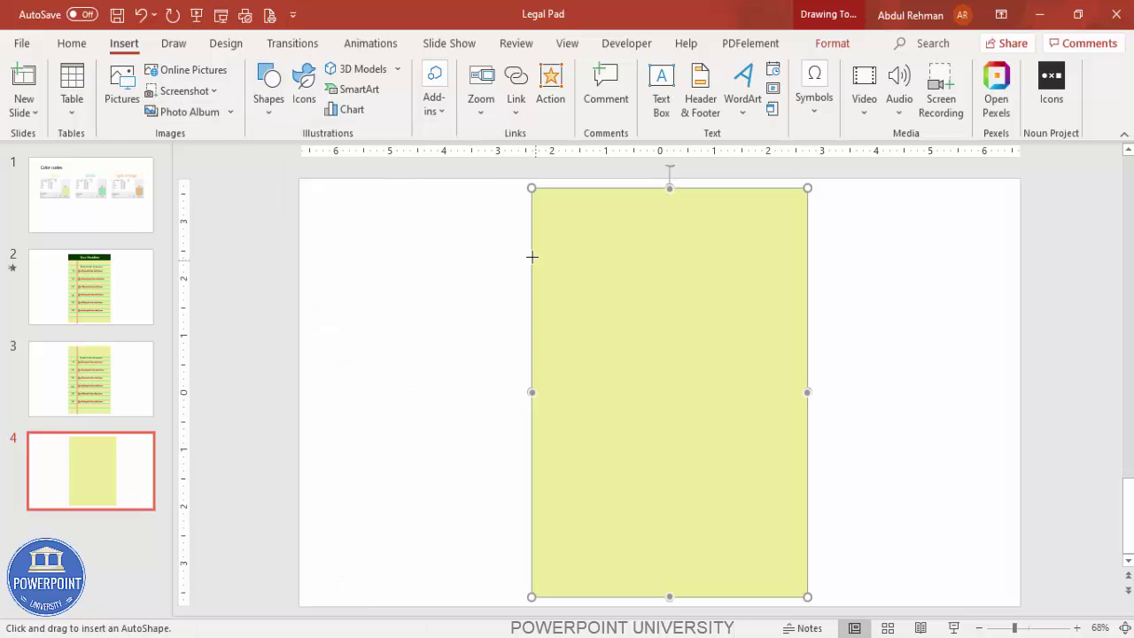
drag(530, 256, 805, 255)
click(877, 266)
click(709, 255)
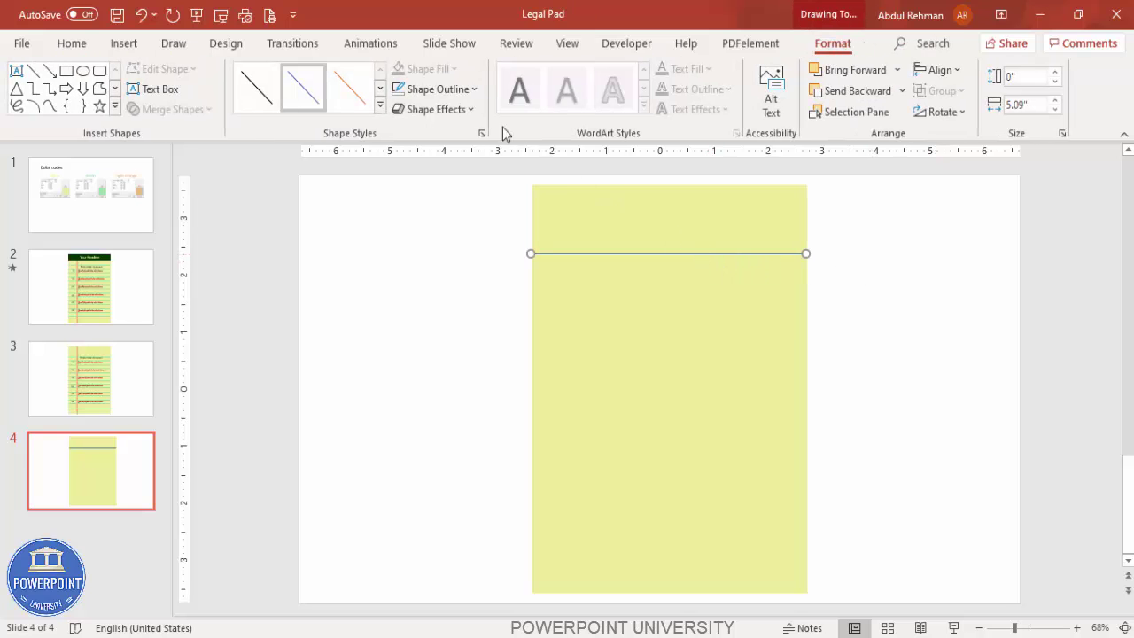
Make the line light green with a thin weight
click(462, 90)
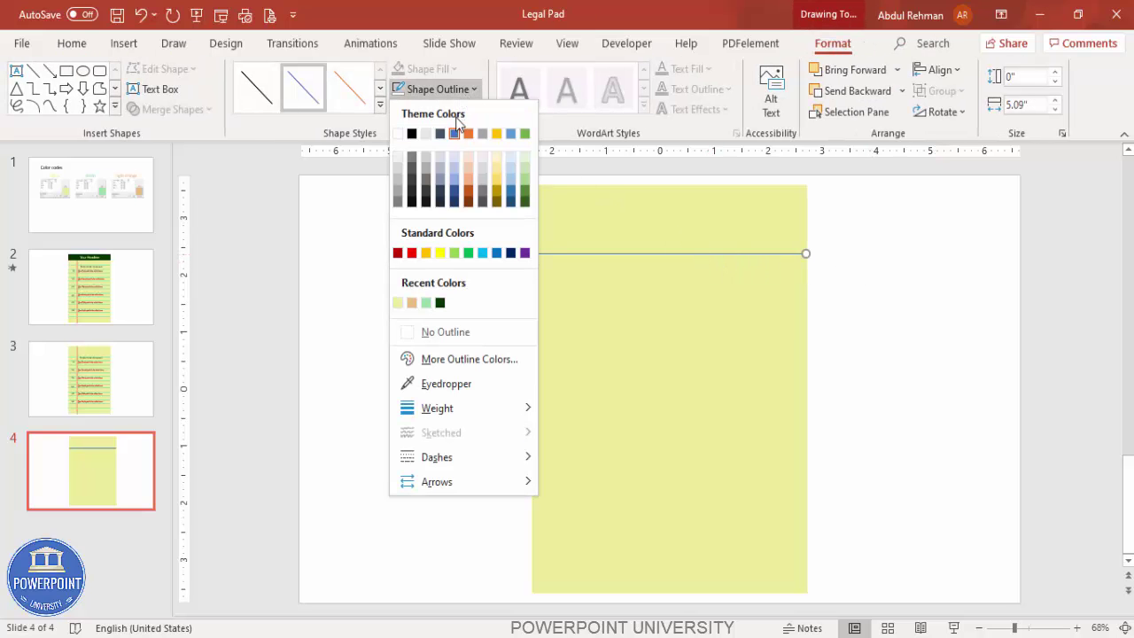
click(426, 304)
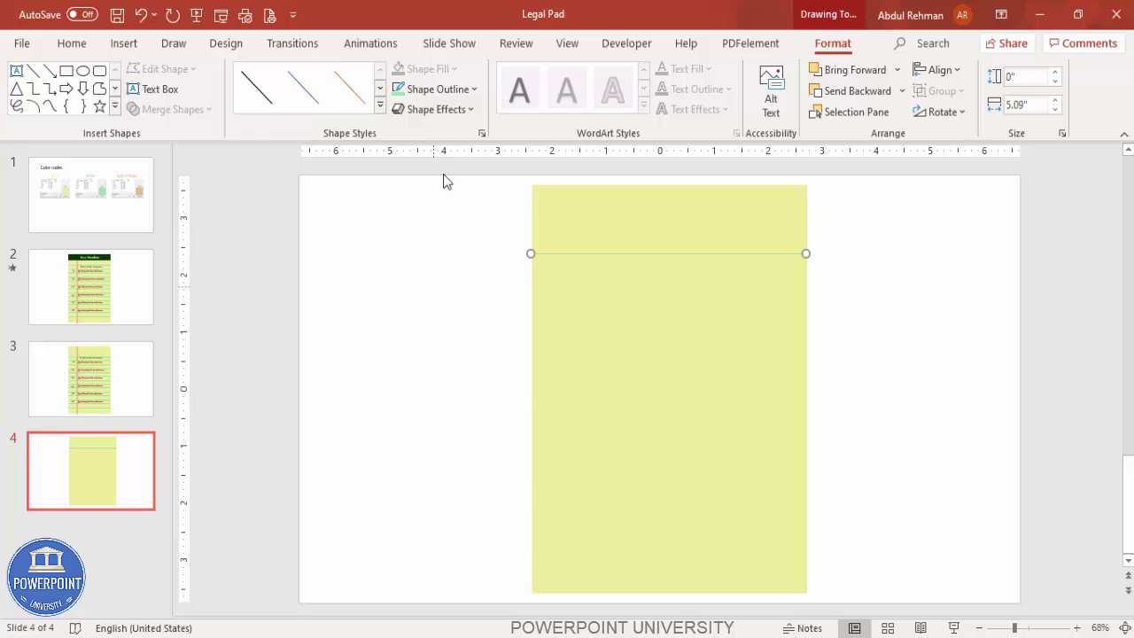
click(467, 91)
mouse_move(460, 407)
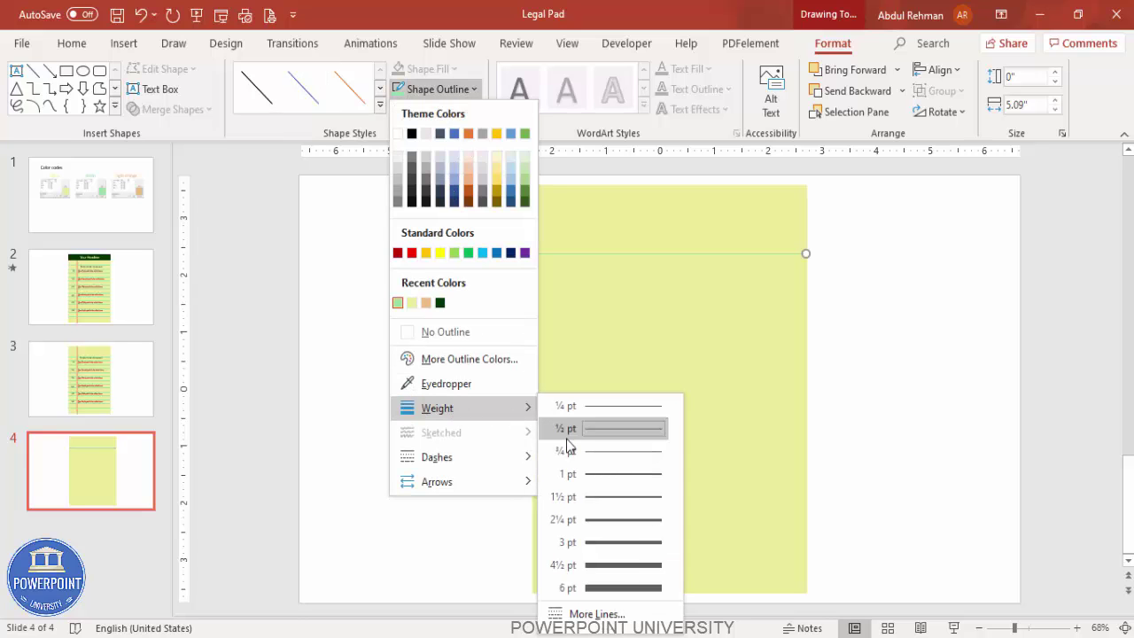
click(618, 497)
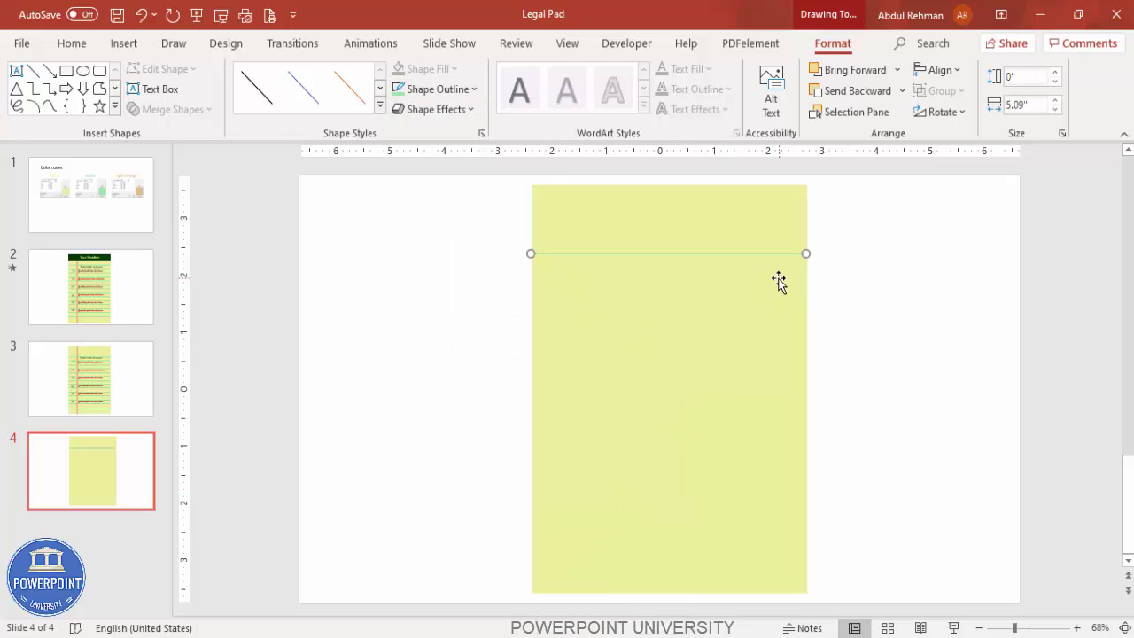
Duplicate the green line repeatedly with Ctrl+D to build ten lines
drag(742, 257, 729, 290)
drag(679, 255, 680, 251)
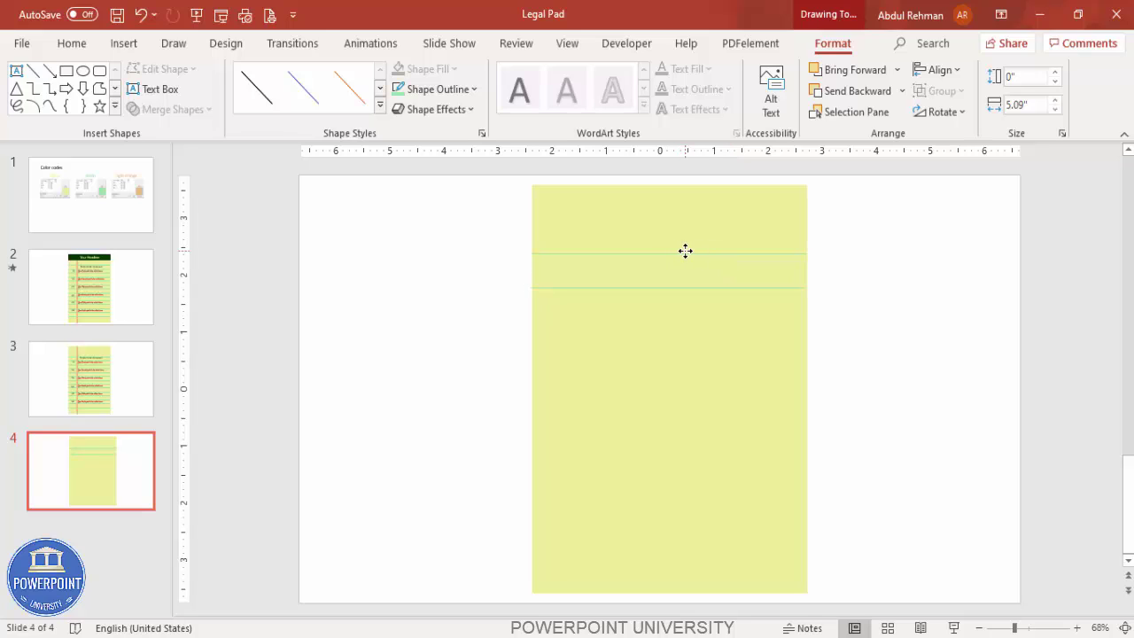
click(685, 253)
drag(674, 291, 674, 288)
key(ctrl+d)
drag(730, 309, 724, 321)
key(ctrl+d)
key(ctrl+d)
key(ctrl+d)
key(ctrl+d)
key(ctrl+d)
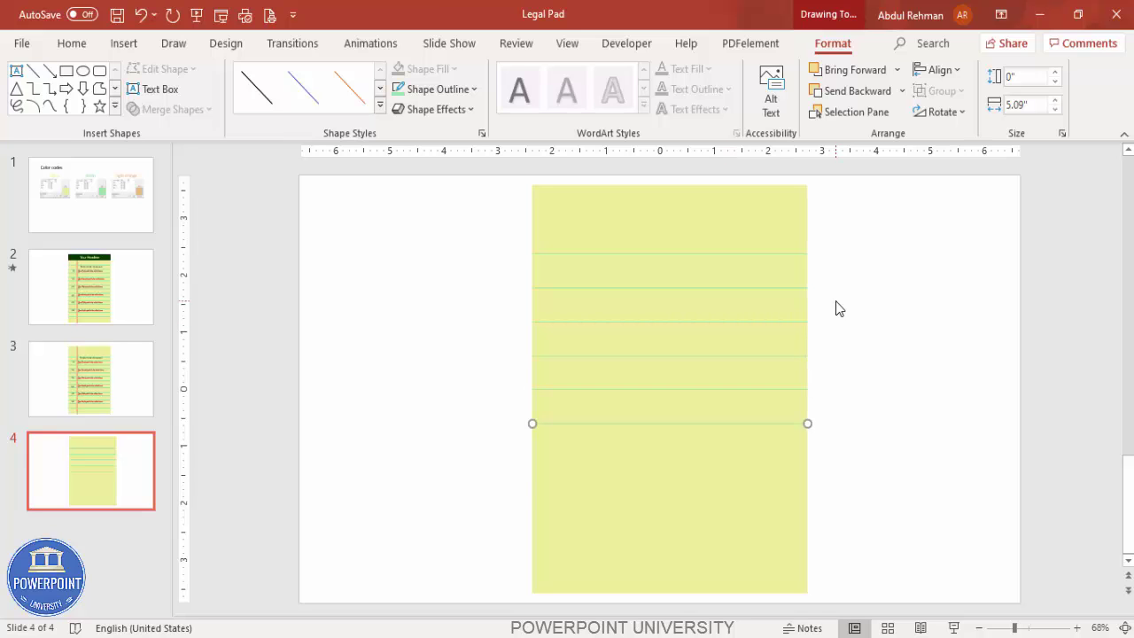
key(ctrl+d)
key(ctrl+d)
click(865, 439)
Align all ten lines left and distribute them vertically
drag(444, 223, 959, 600)
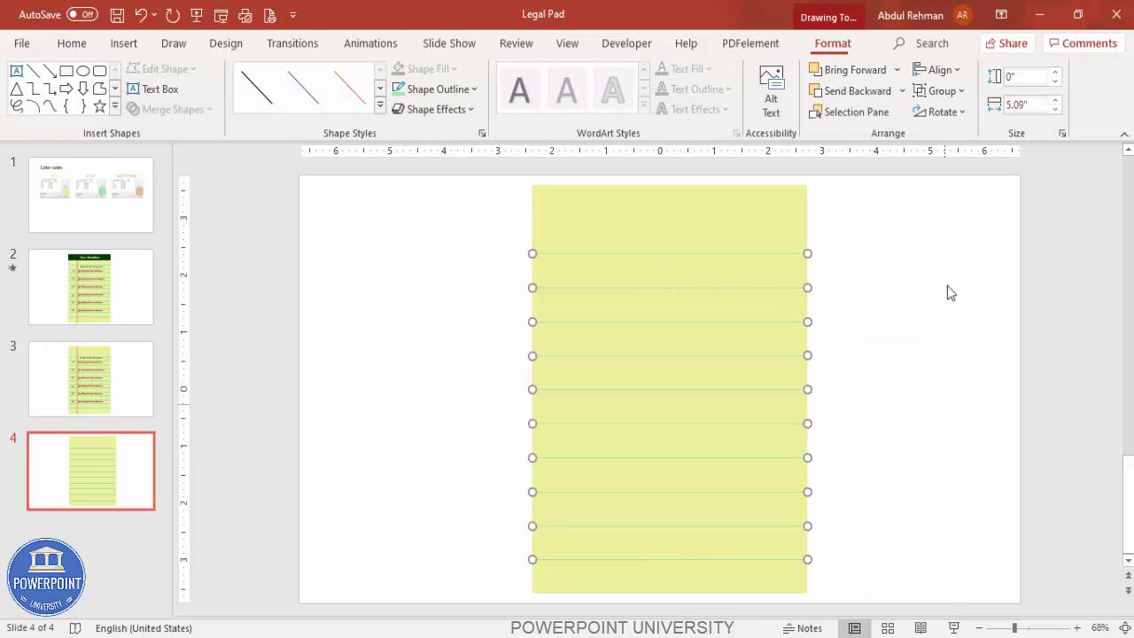
click(939, 69)
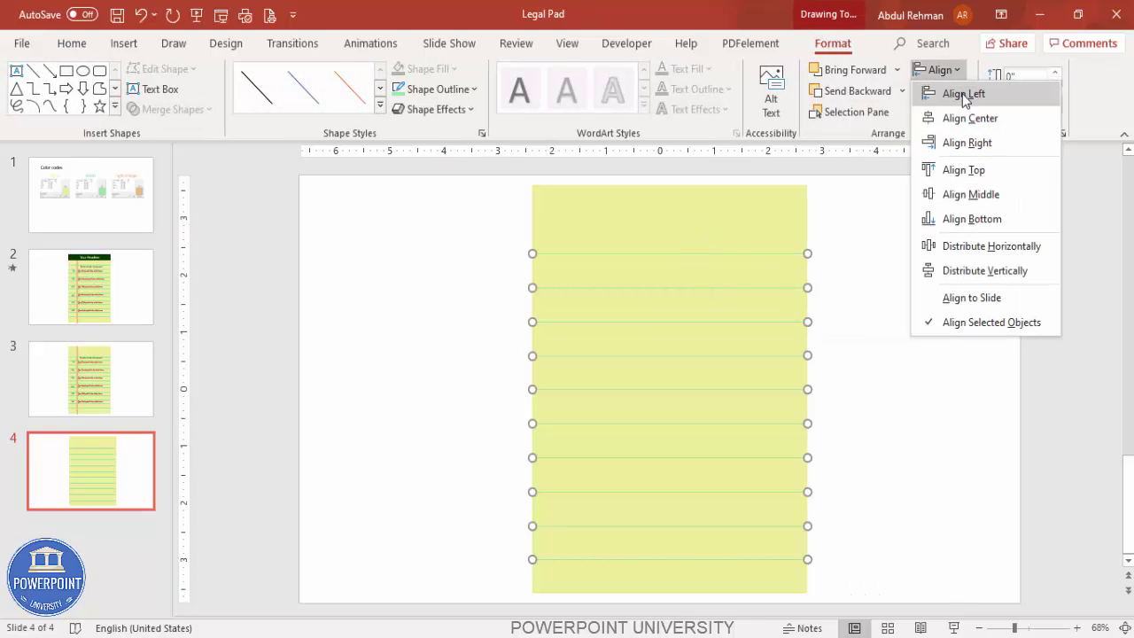
click(963, 94)
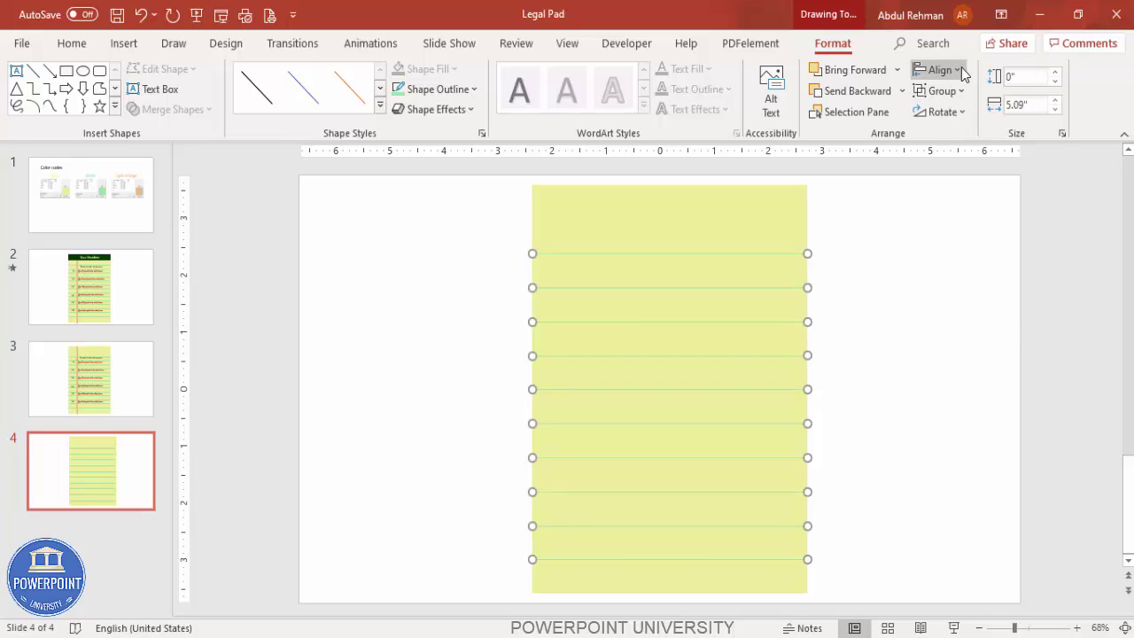
click(964, 73)
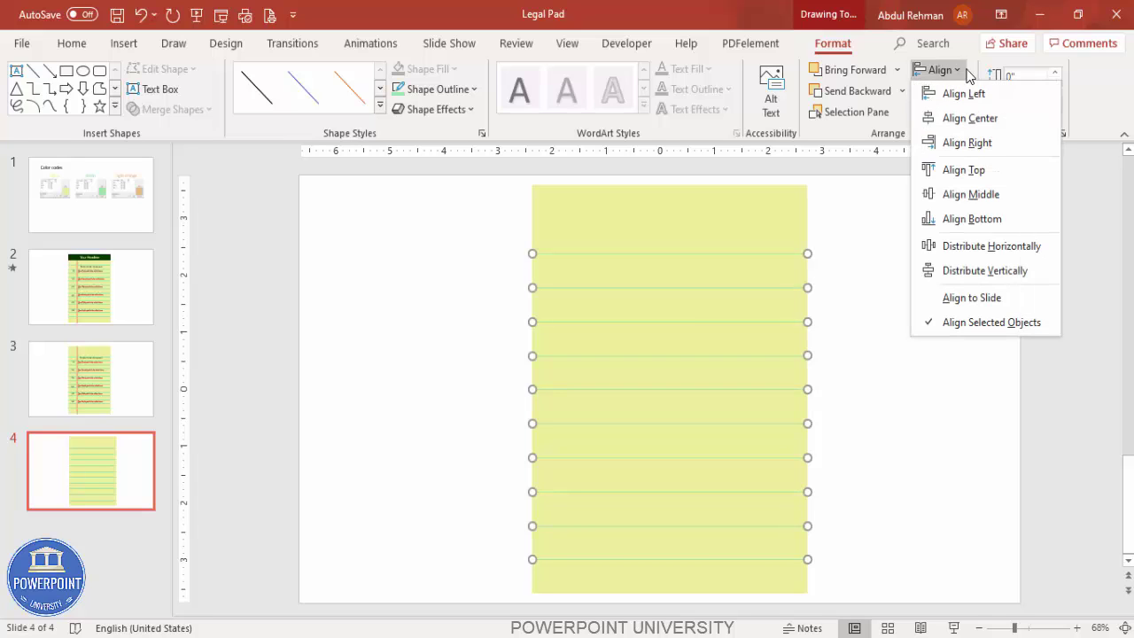
click(983, 270)
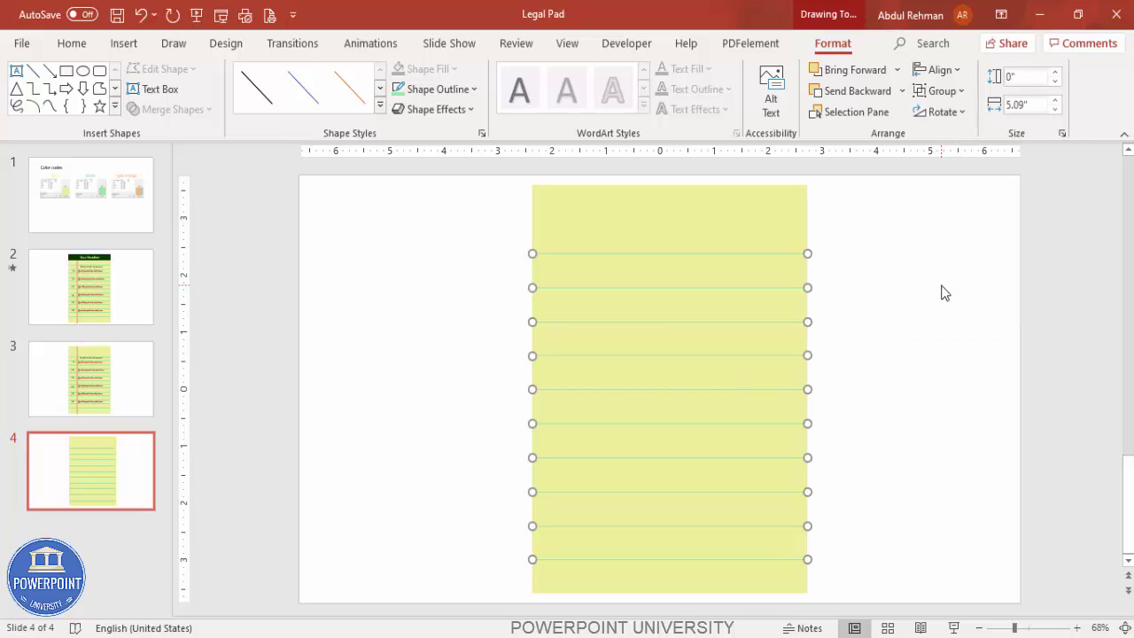
click(899, 290)
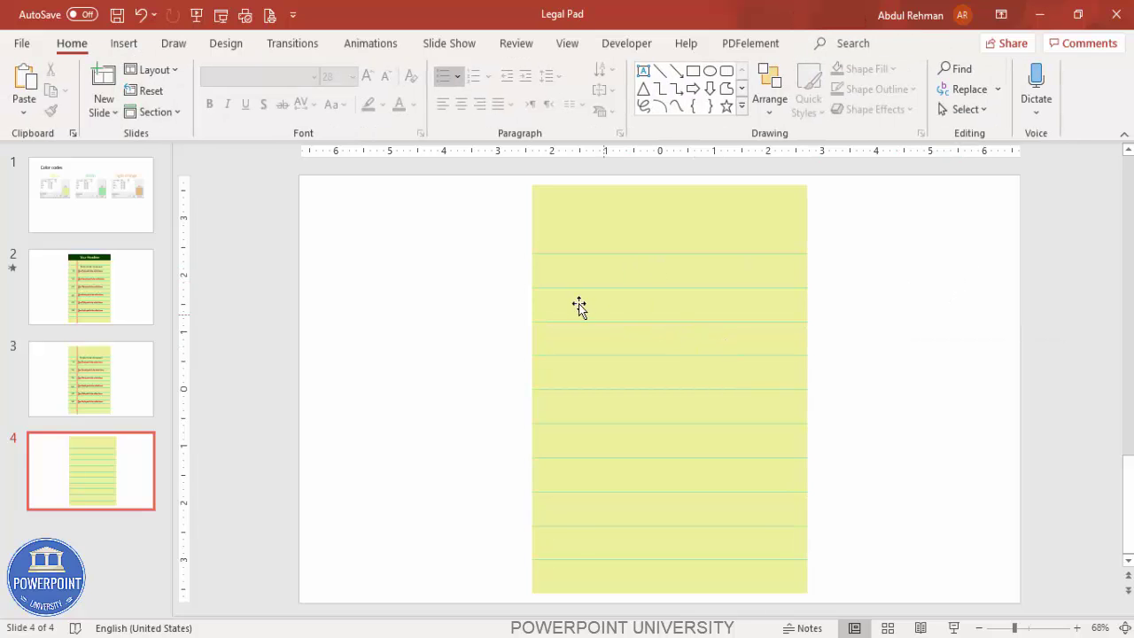
Draw a vertical margin line down the left side of the pad
click(123, 43)
click(272, 116)
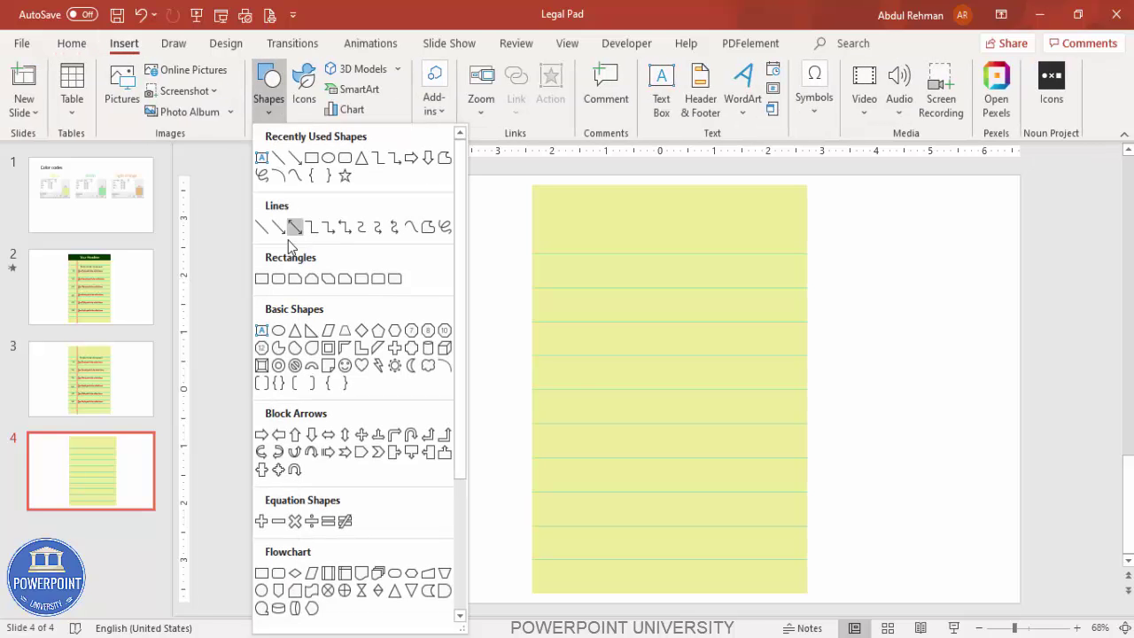
click(262, 227)
mouse_move(580, 183)
mouse_down()
mouse_move(593, 260)
mouse_move(576, 592)
mouse_up()
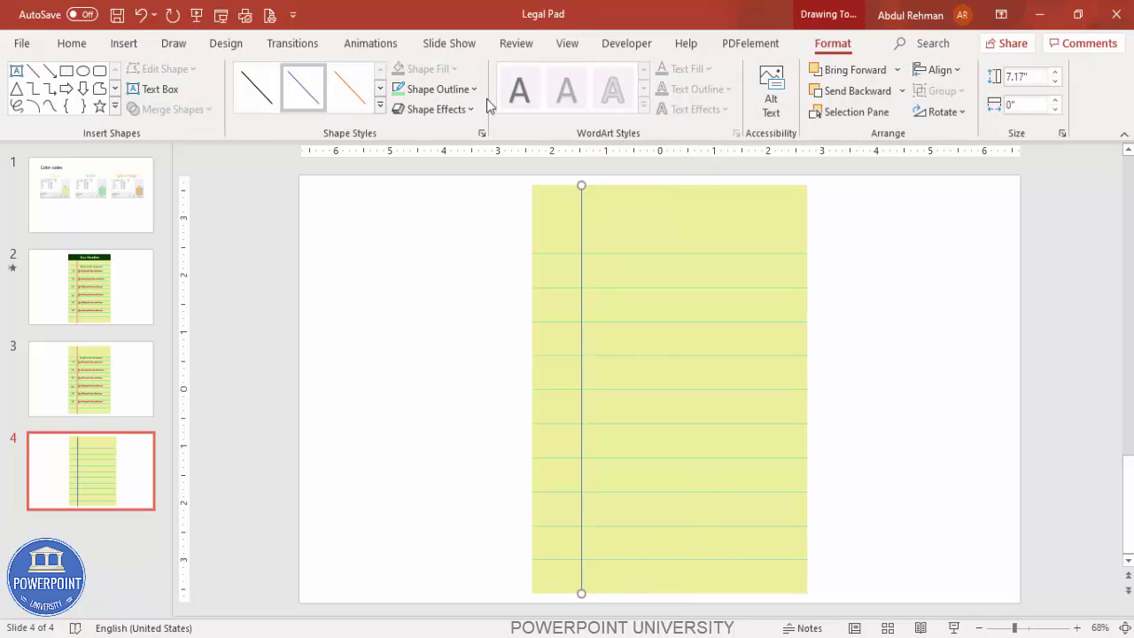
Make the margin line light orange at 1½ pt and nudge it left
click(453, 95)
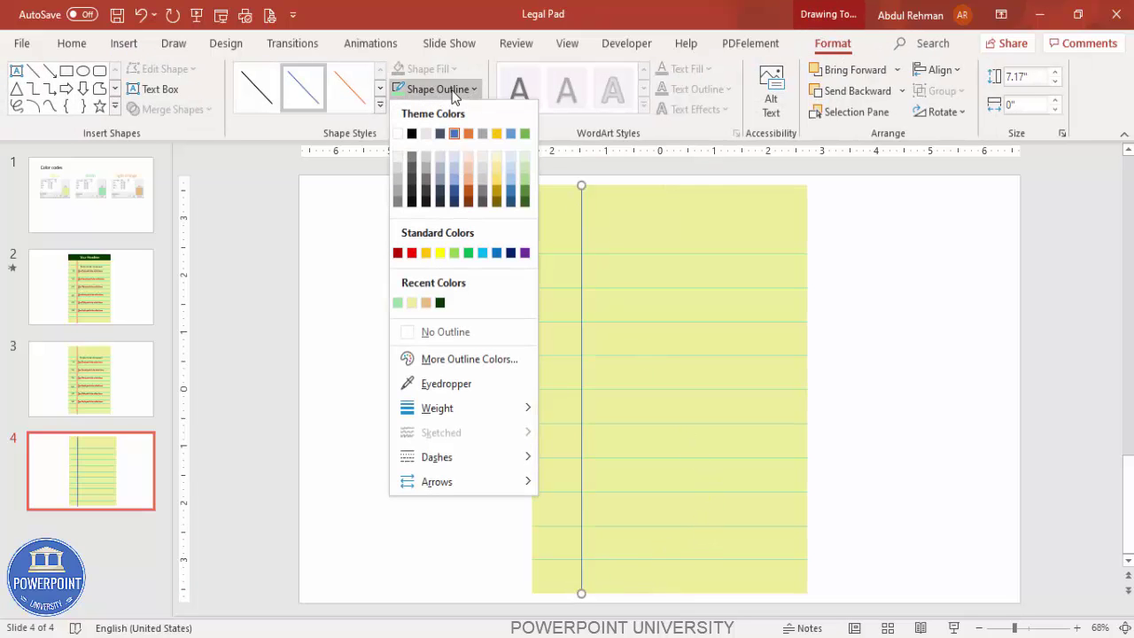
click(425, 304)
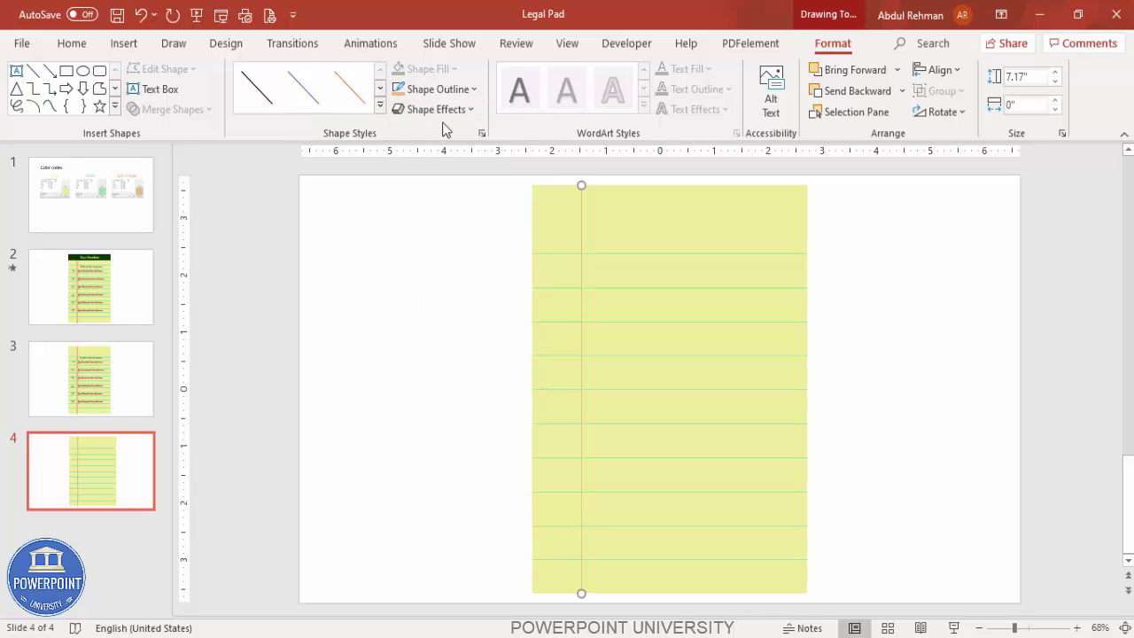
click(458, 95)
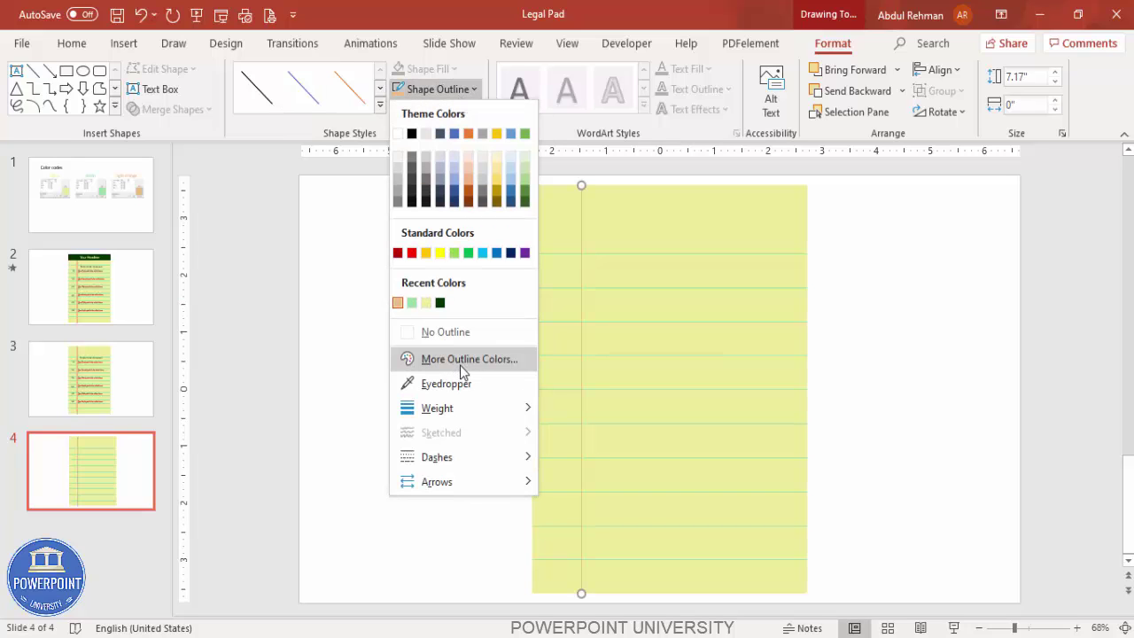
mouse_move(449, 414)
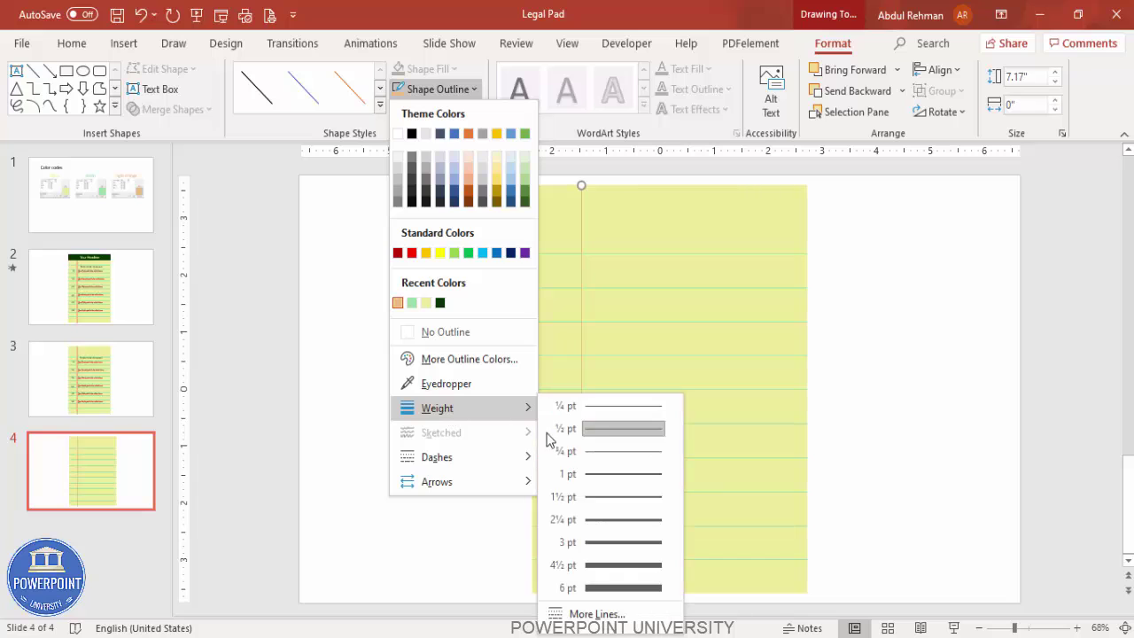
click(608, 496)
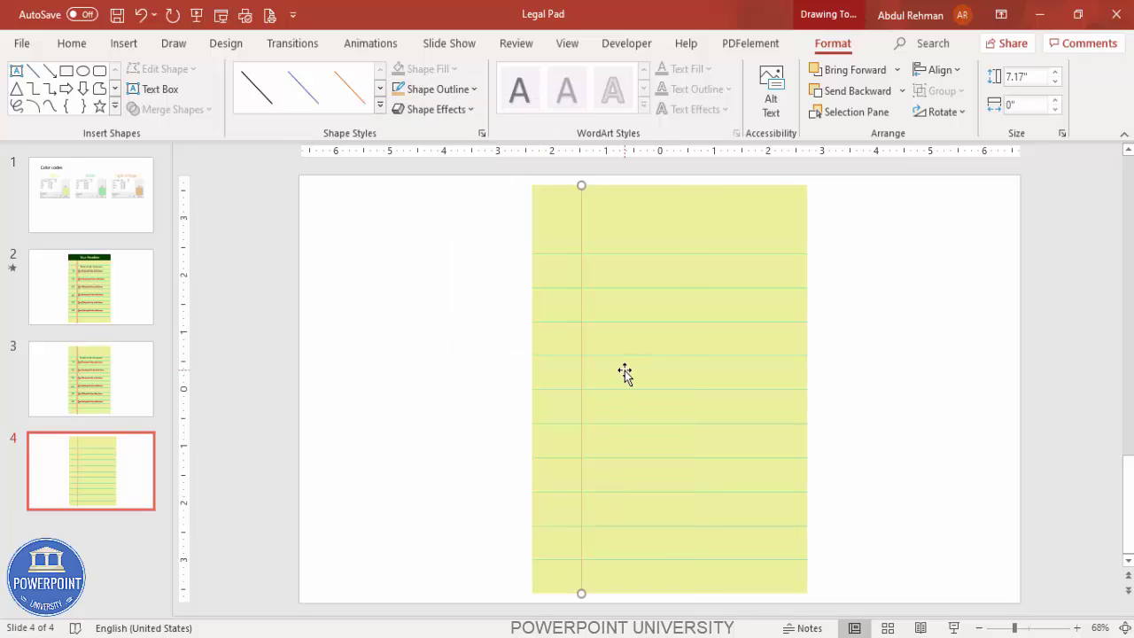
ctrl+click(588, 268)
click(588, 268)
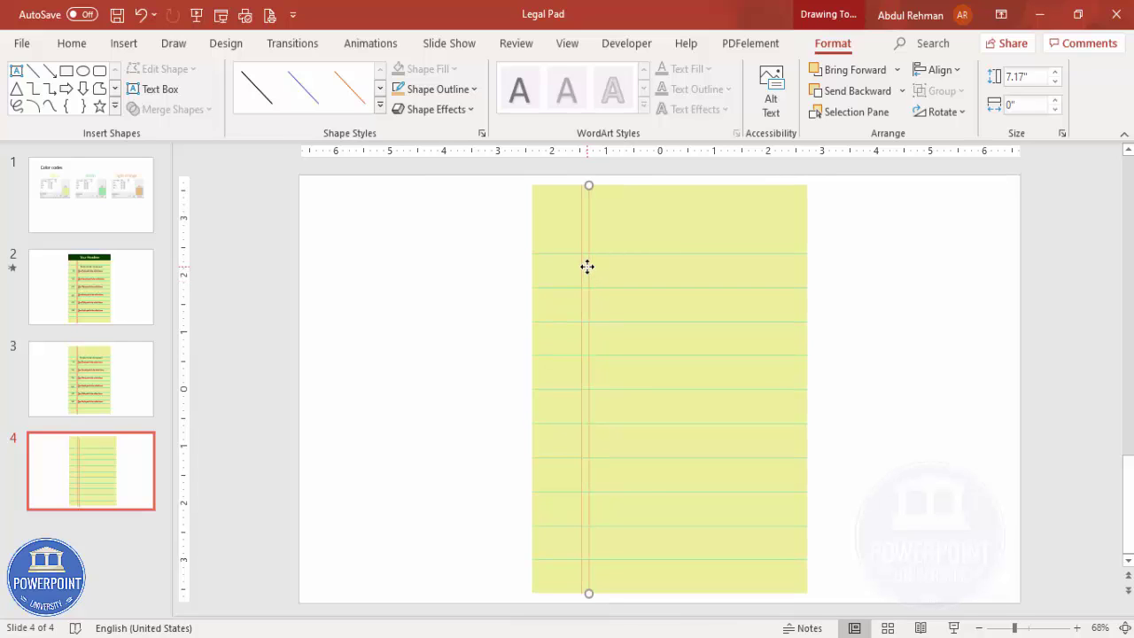
key(ctrl+z)
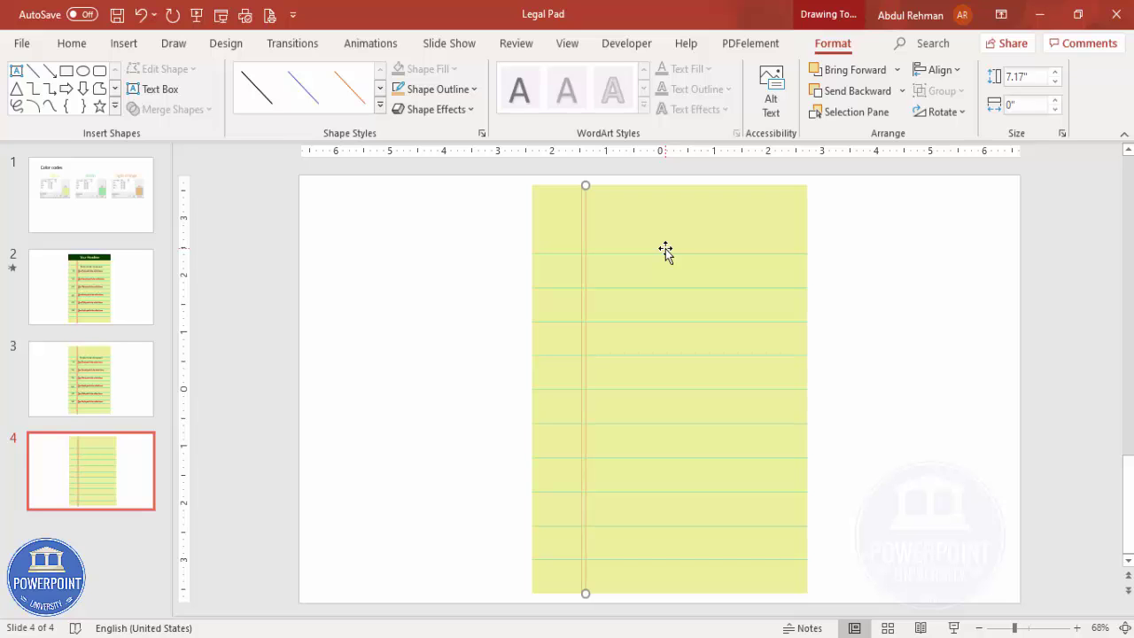
click(824, 281)
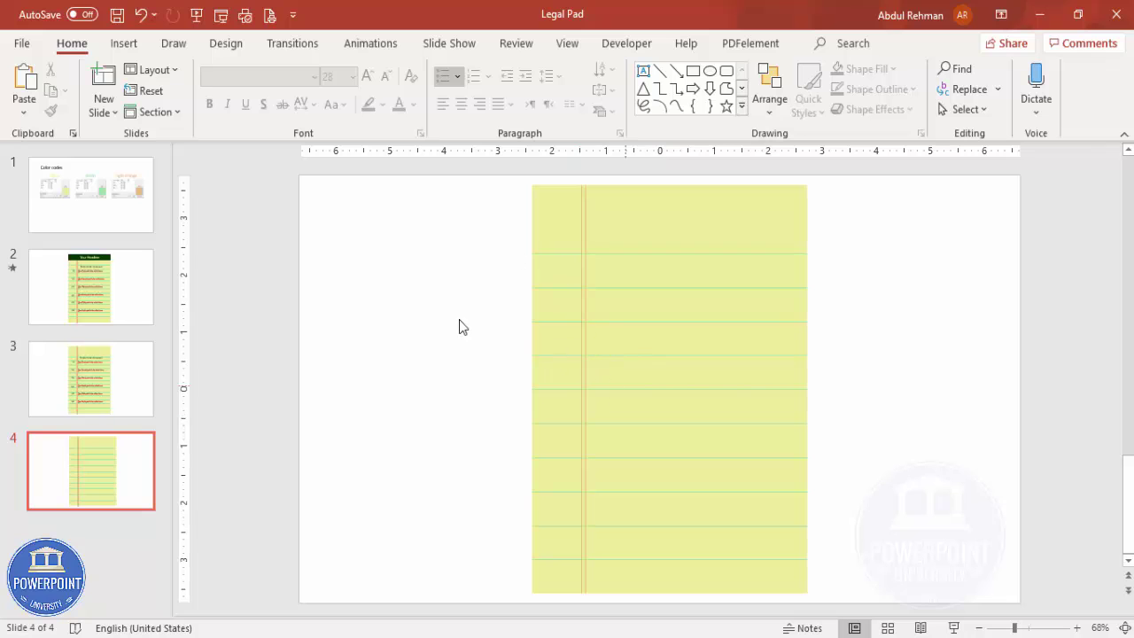
Select all the legal-pad shapes and group them with Ctrl+G
click(142, 53)
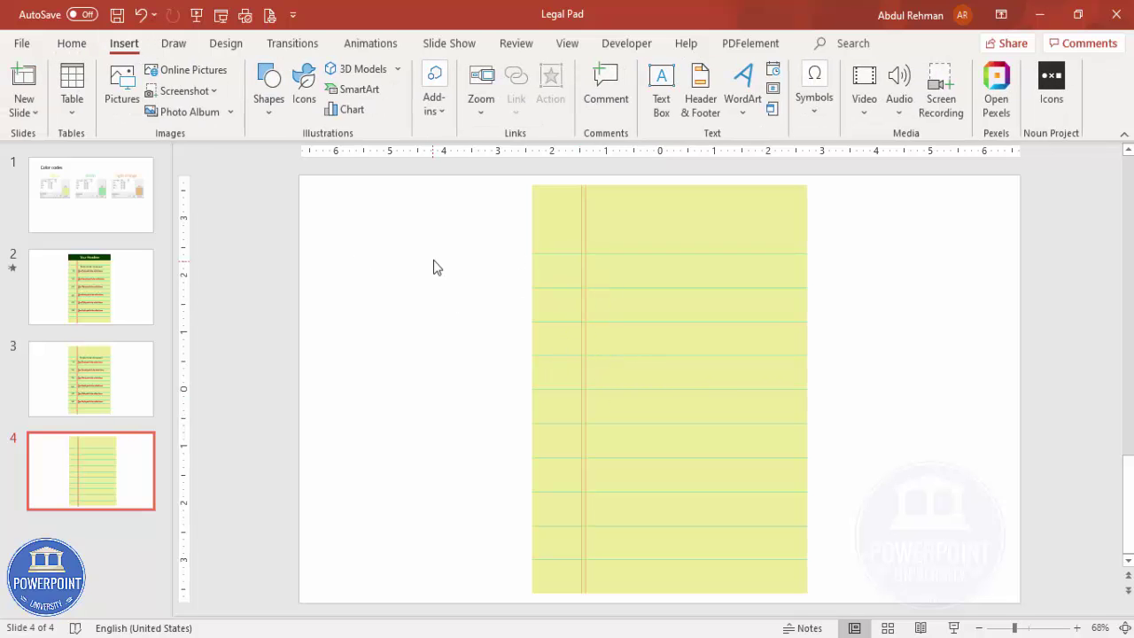
drag(467, 166, 894, 620)
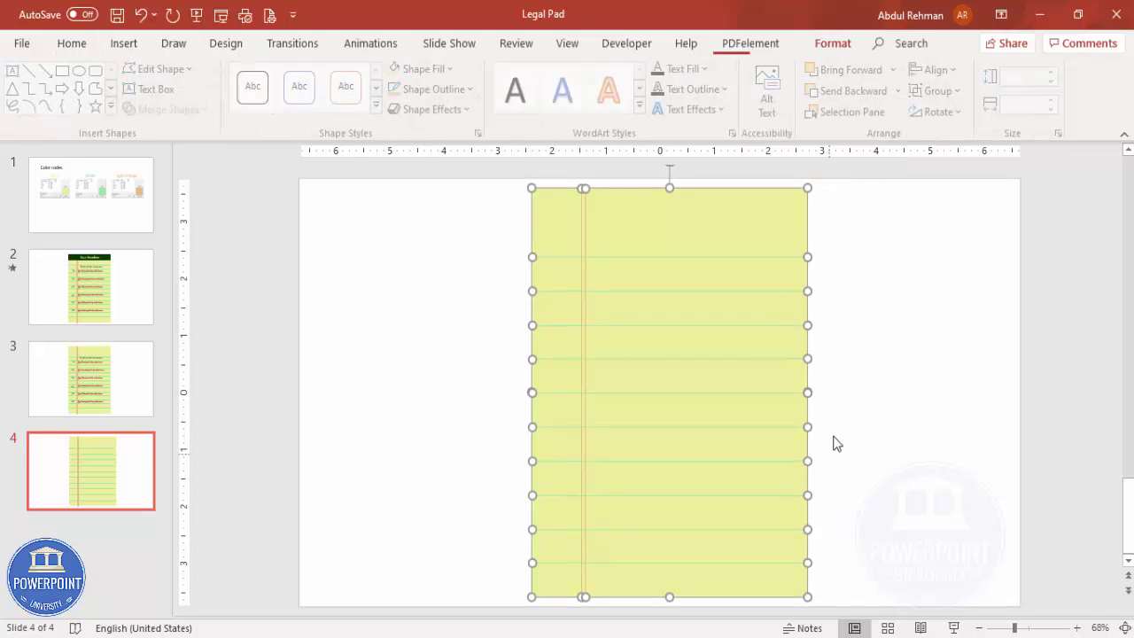
click(857, 419)
key(ctrl+a)
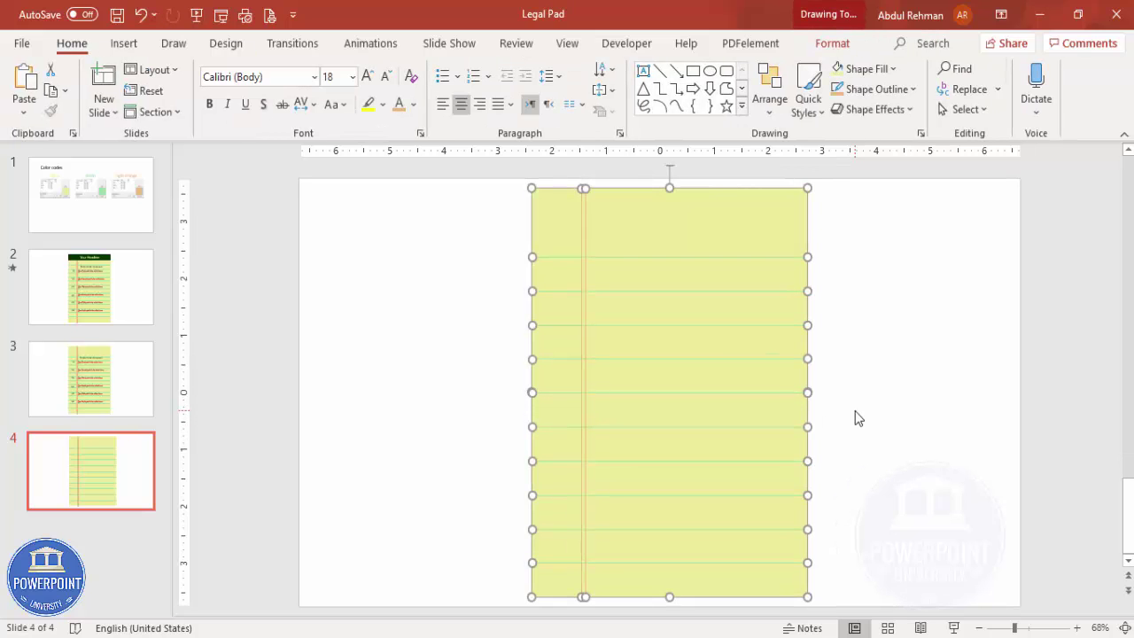
key(ctrl+g)
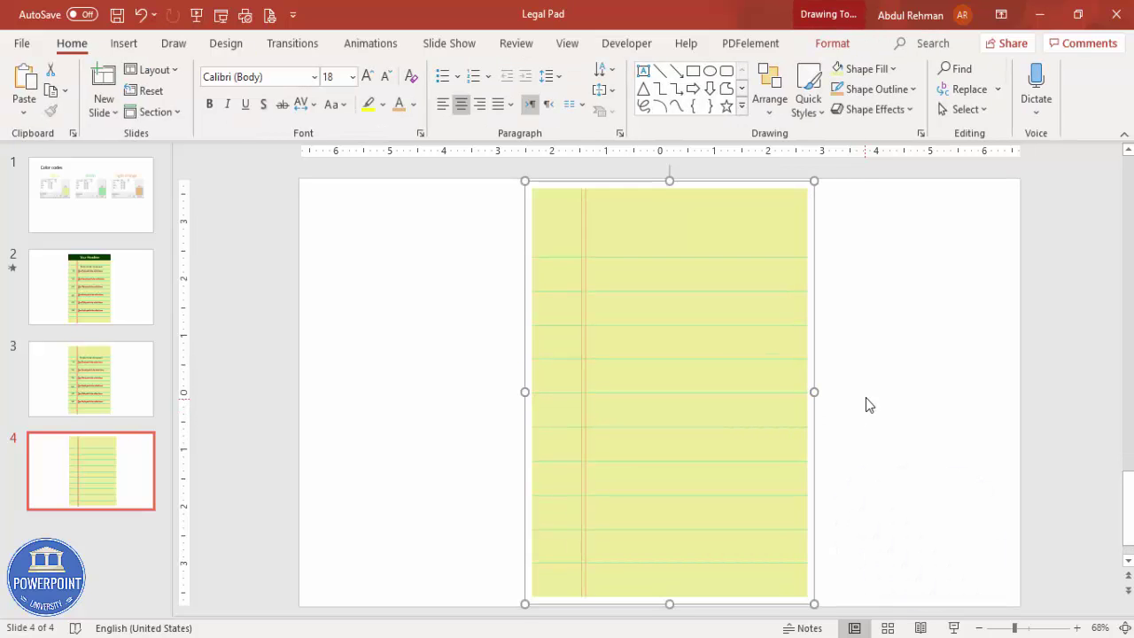
click(876, 395)
Draw a rectangle across the top of the yellow pad
click(124, 43)
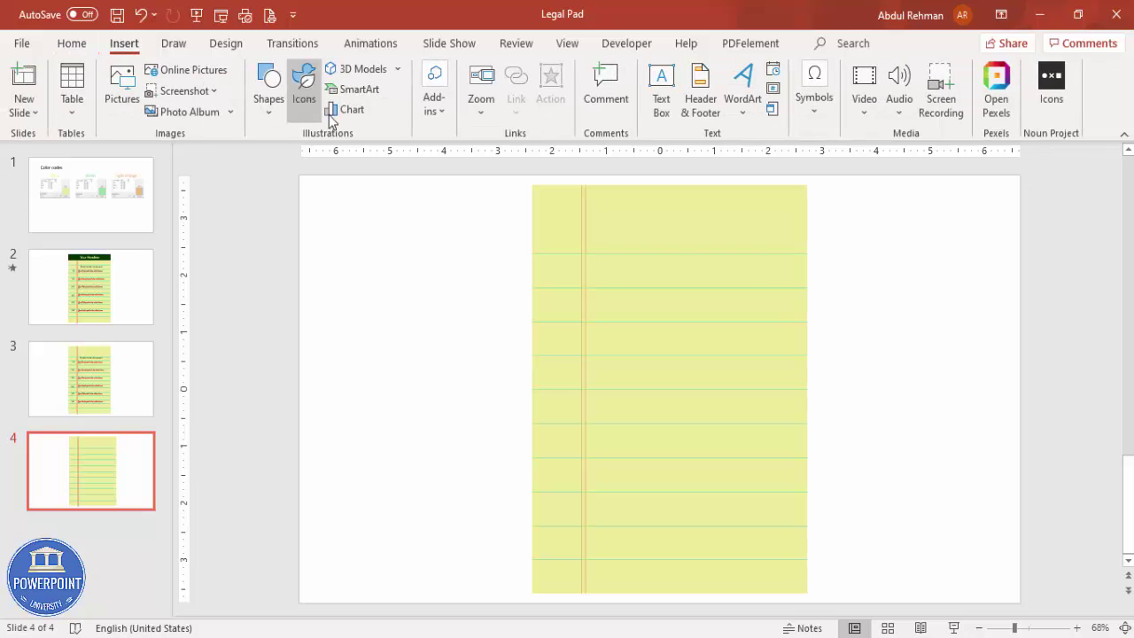
click(271, 115)
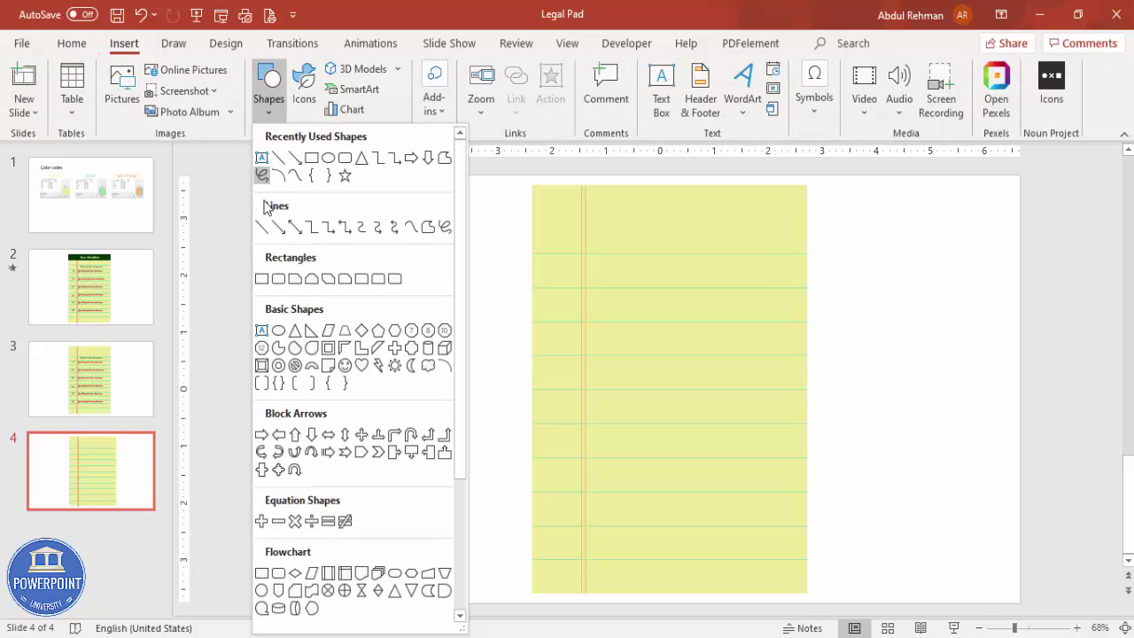
click(262, 279)
drag(532, 183, 807, 234)
Give the header bar no outline, dark green fill and an Offset: Bottom shadow
click(435, 89)
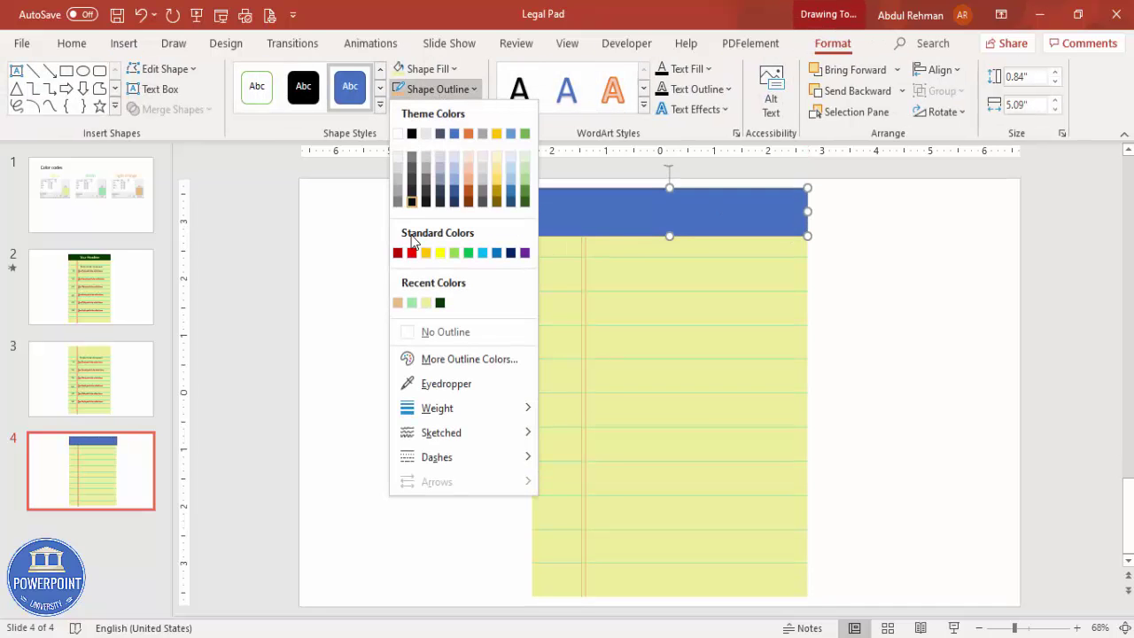
click(439, 340)
click(423, 68)
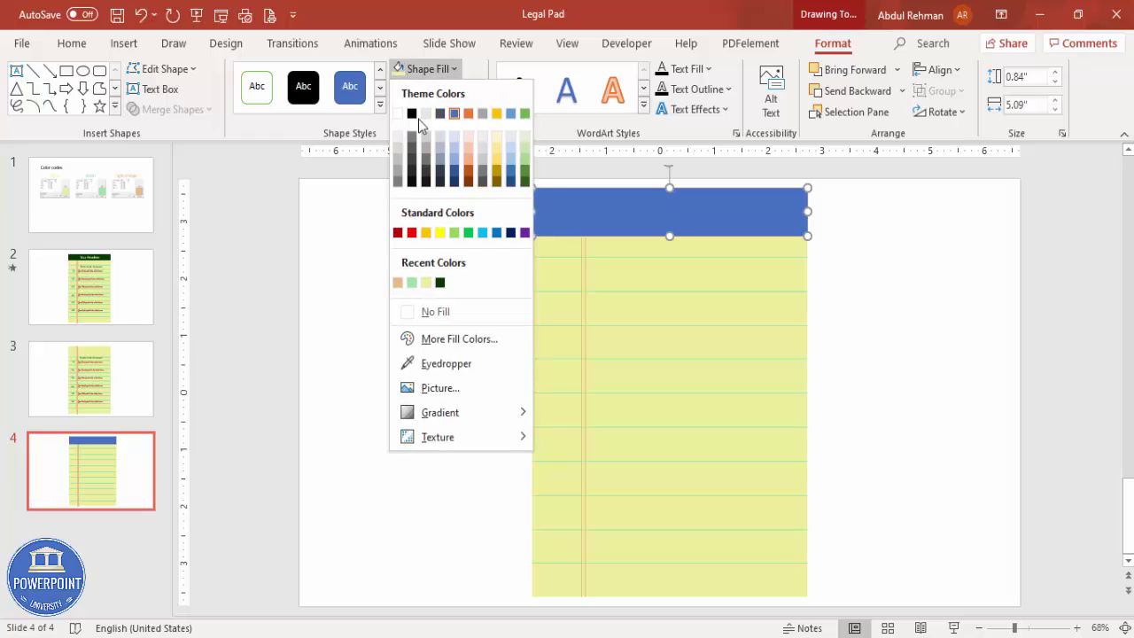
click(440, 284)
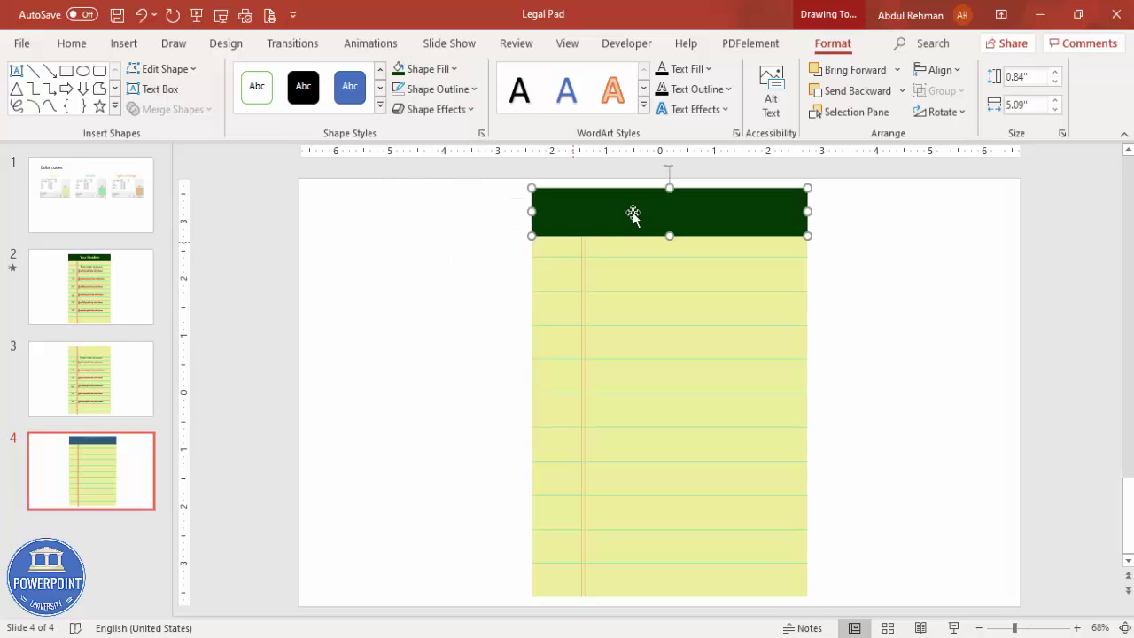
click(453, 111)
mouse_move(452, 188)
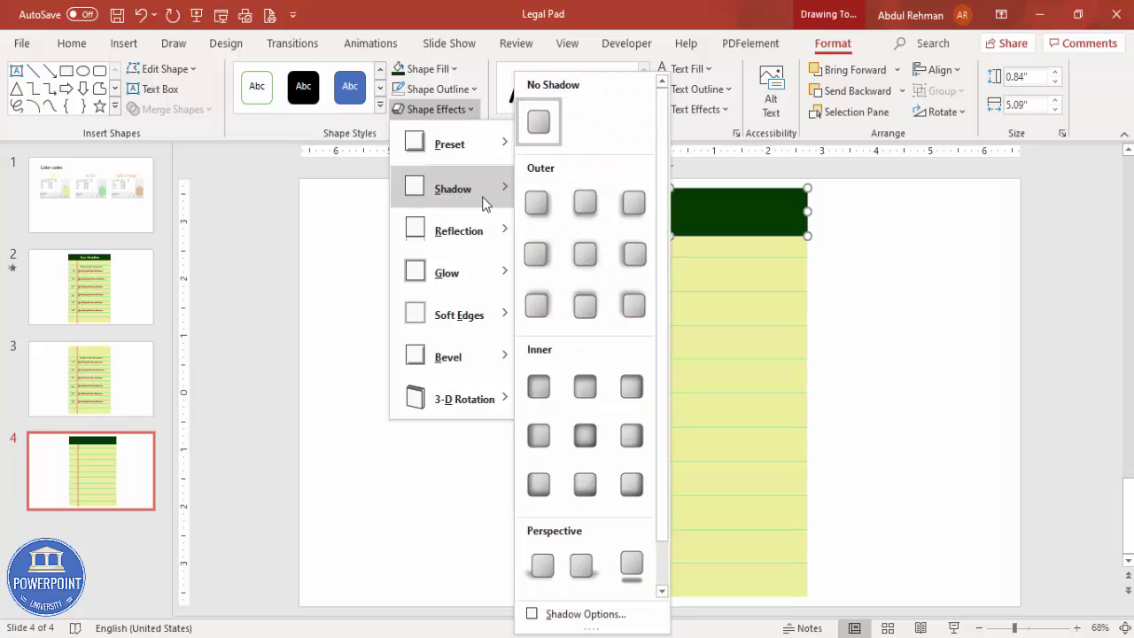
click(578, 216)
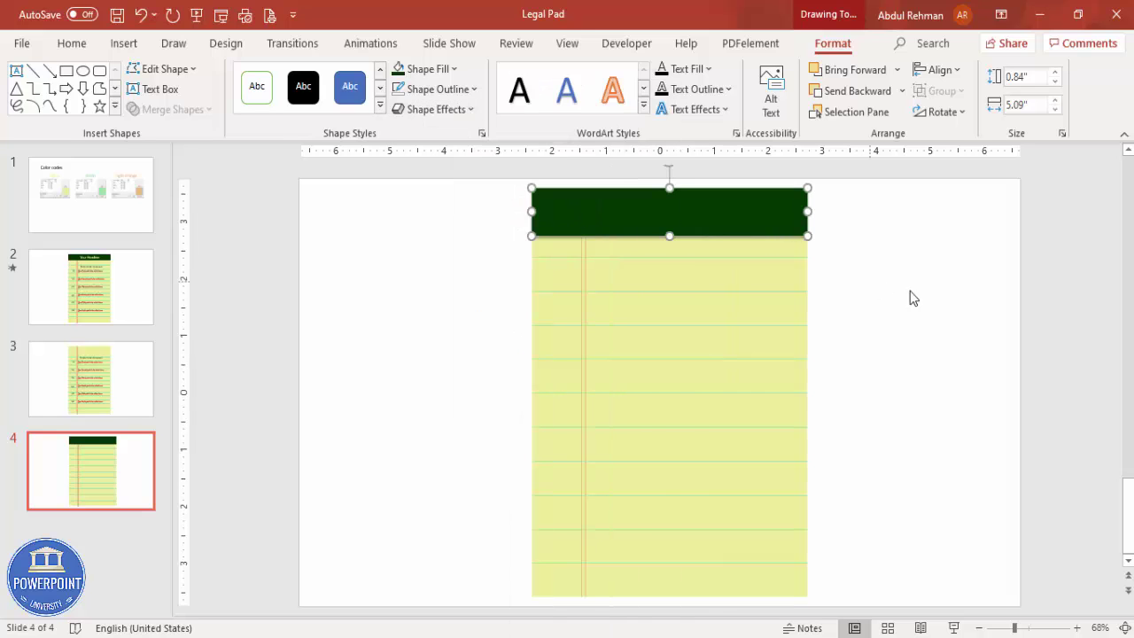
click(882, 282)
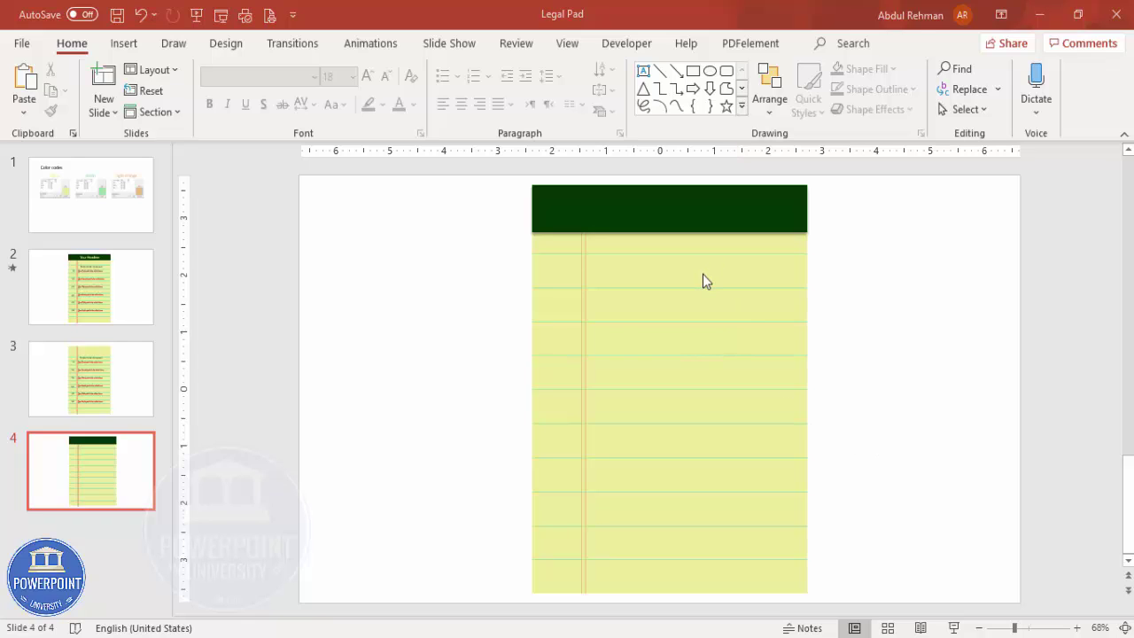
Copy the pad overlapping to the right and add a '01' text box on it
click(803, 271)
drag(805, 270, 875, 258)
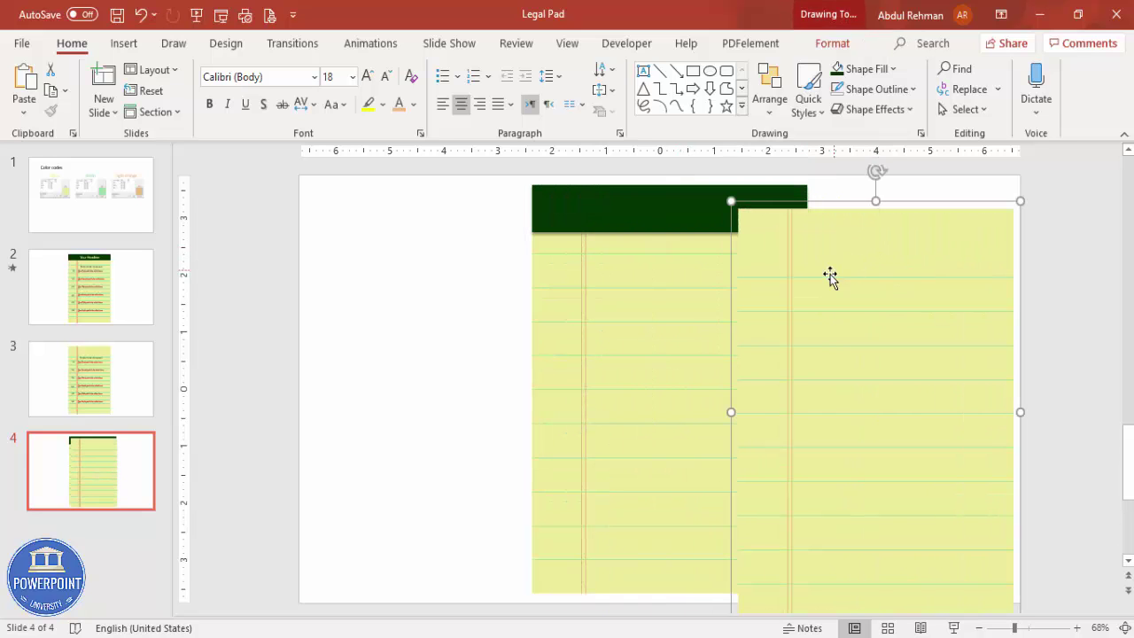
click(1037, 316)
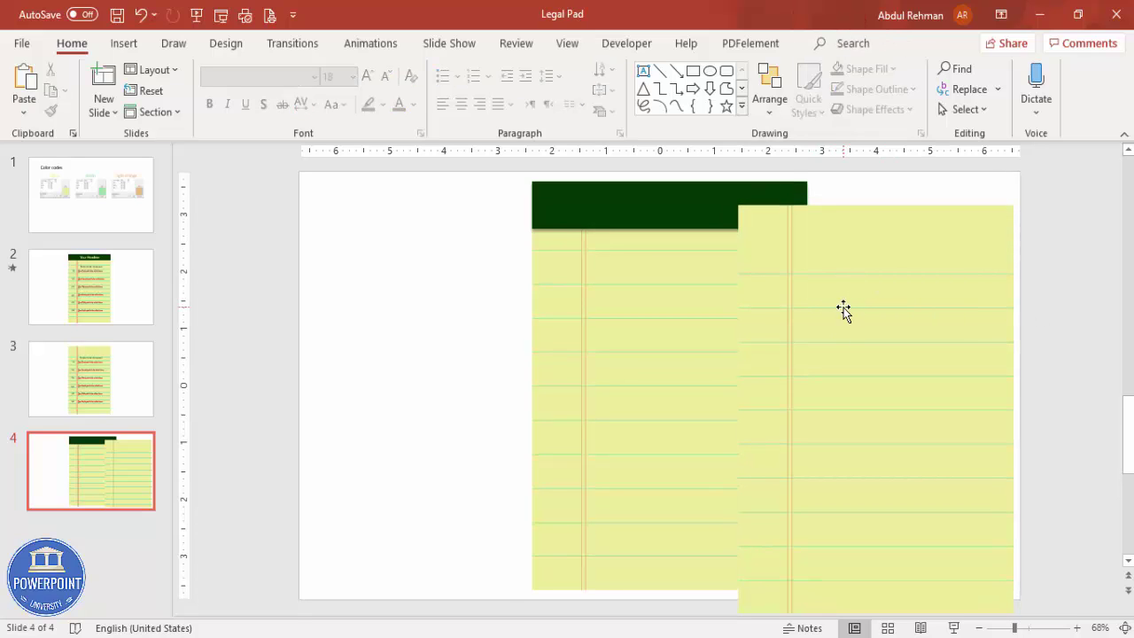
click(123, 43)
click(661, 92)
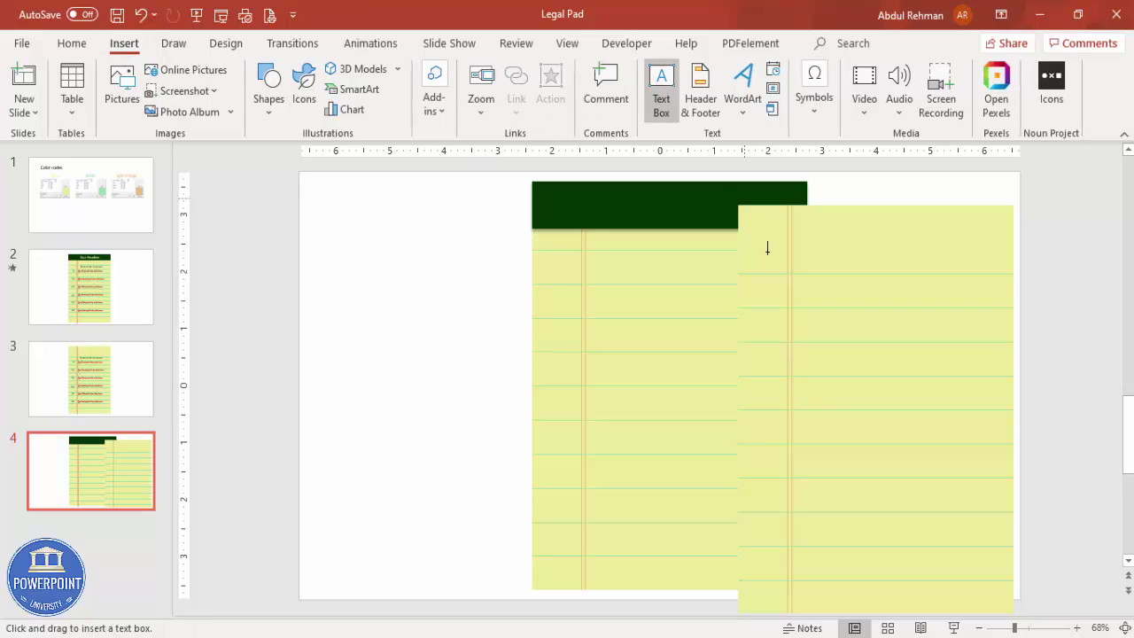
drag(751, 289, 784, 312)
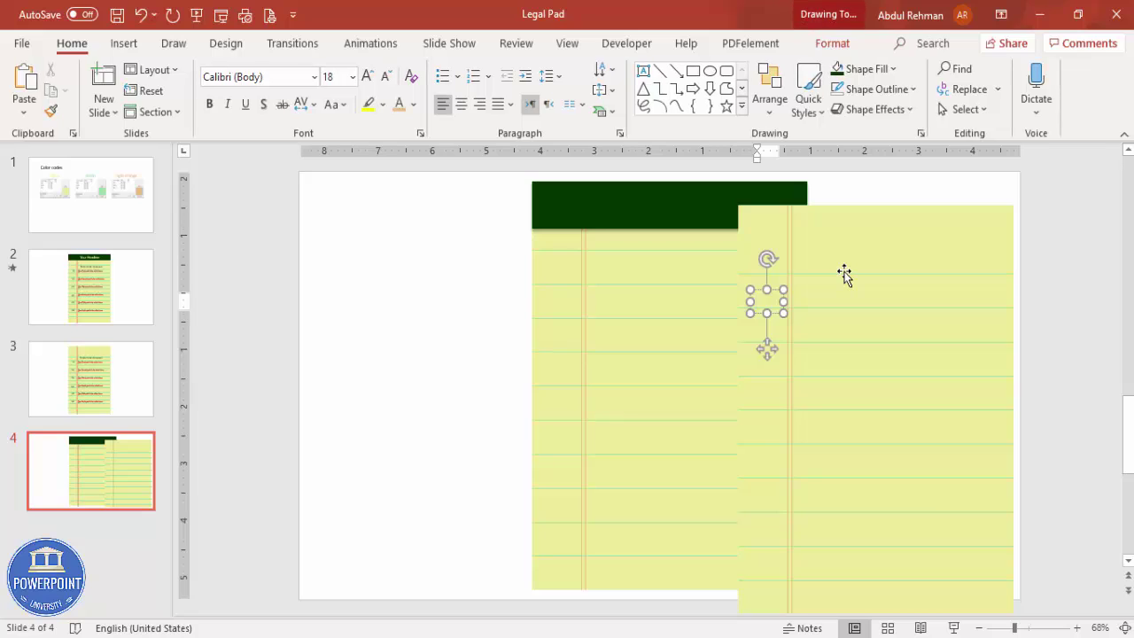
text(01)
drag(773, 292, 775, 283)
Set '01' in Hand Of Sean font and right-align it
click(287, 79)
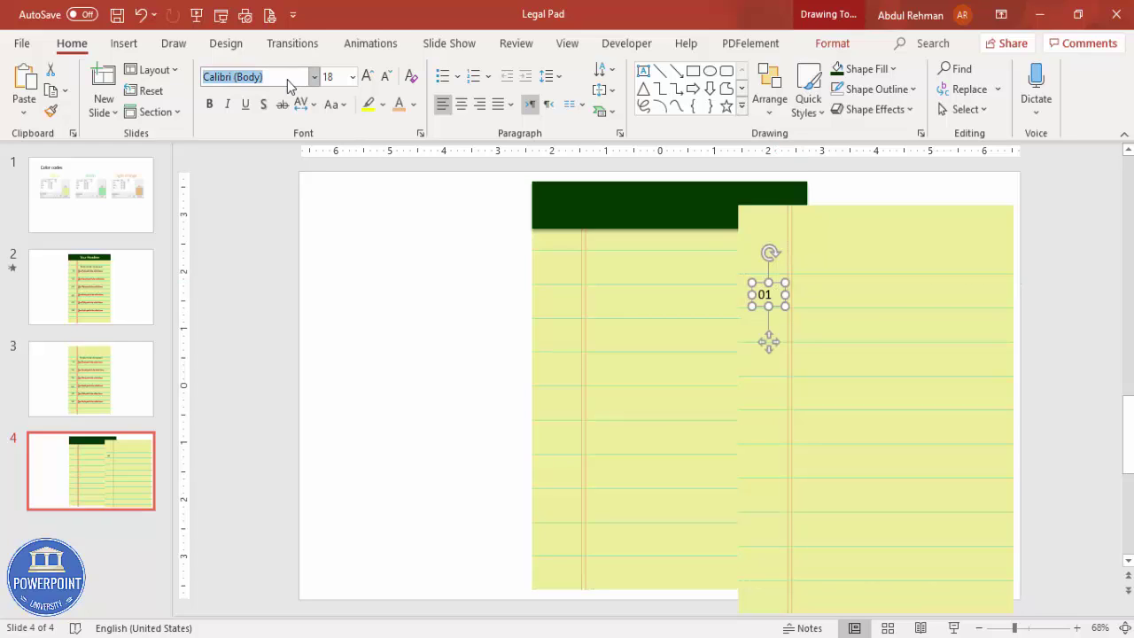
text(Hand Of Sean)
key(Return)
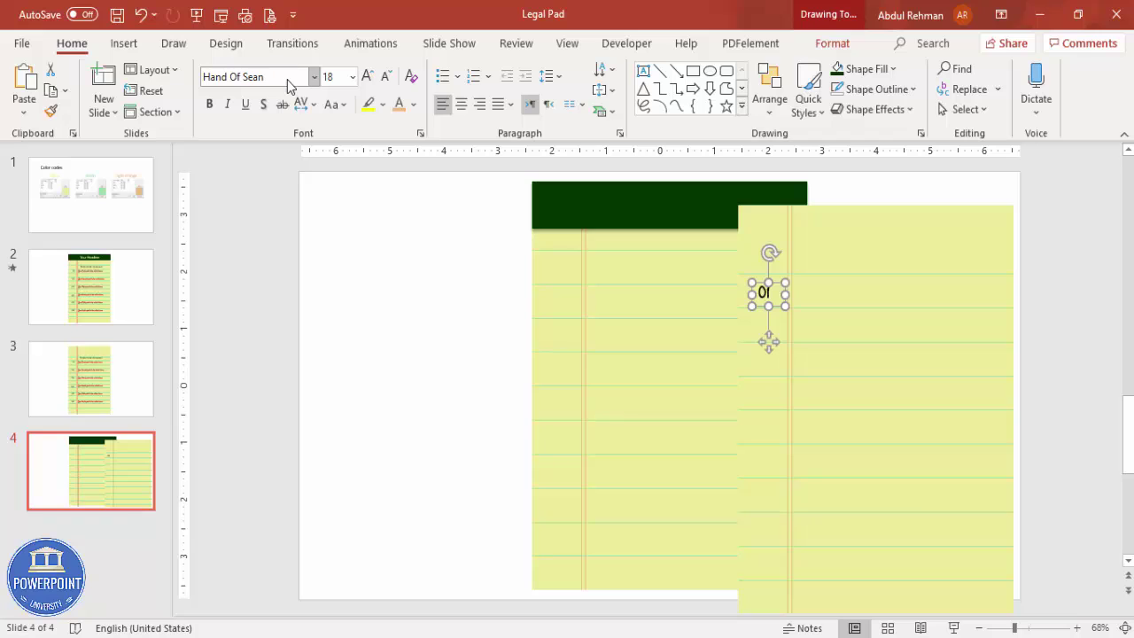
key(ctrl+e)
key(ctrl+r)
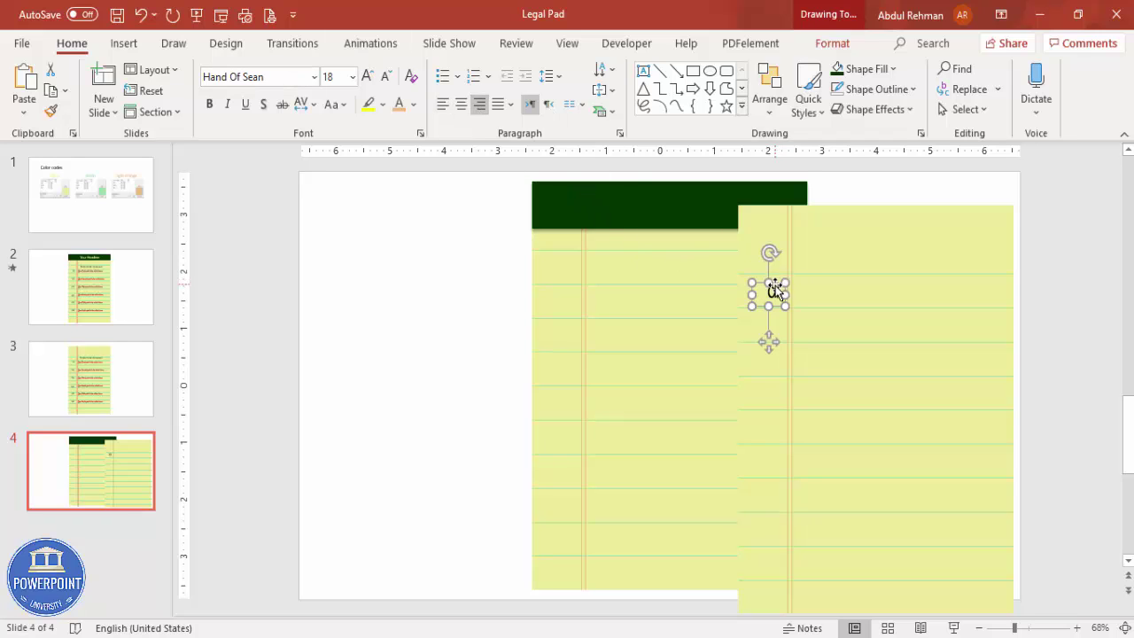
double_click(774, 290)
key(Escape)
key(Escape)
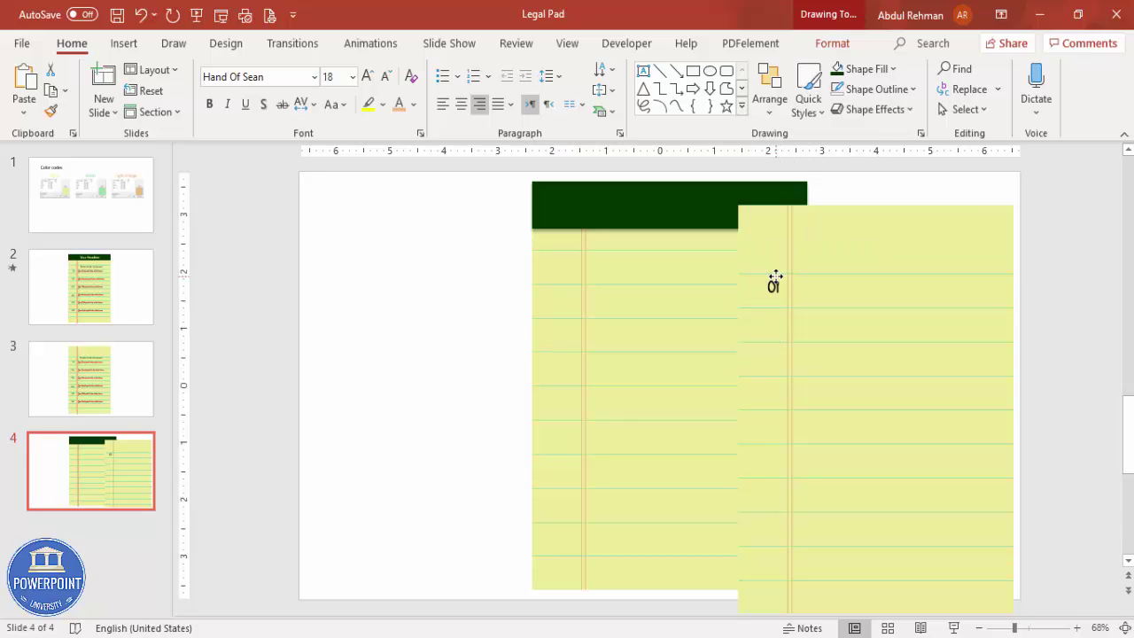
click(772, 278)
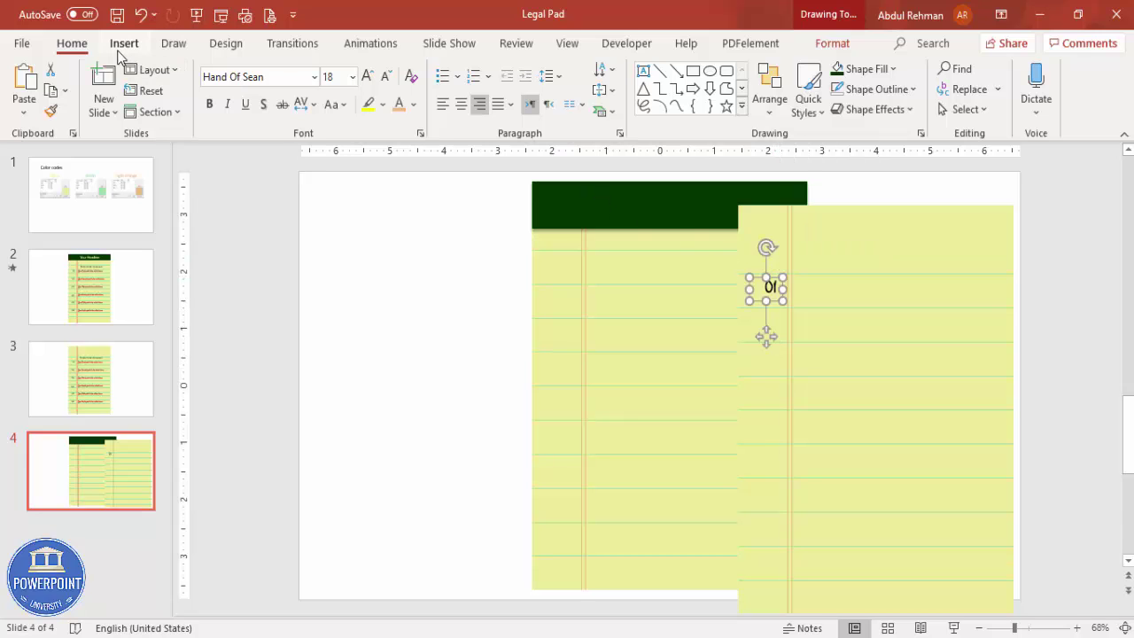
Add a 'Your first option here' text box to the right of 01
click(118, 49)
click(661, 89)
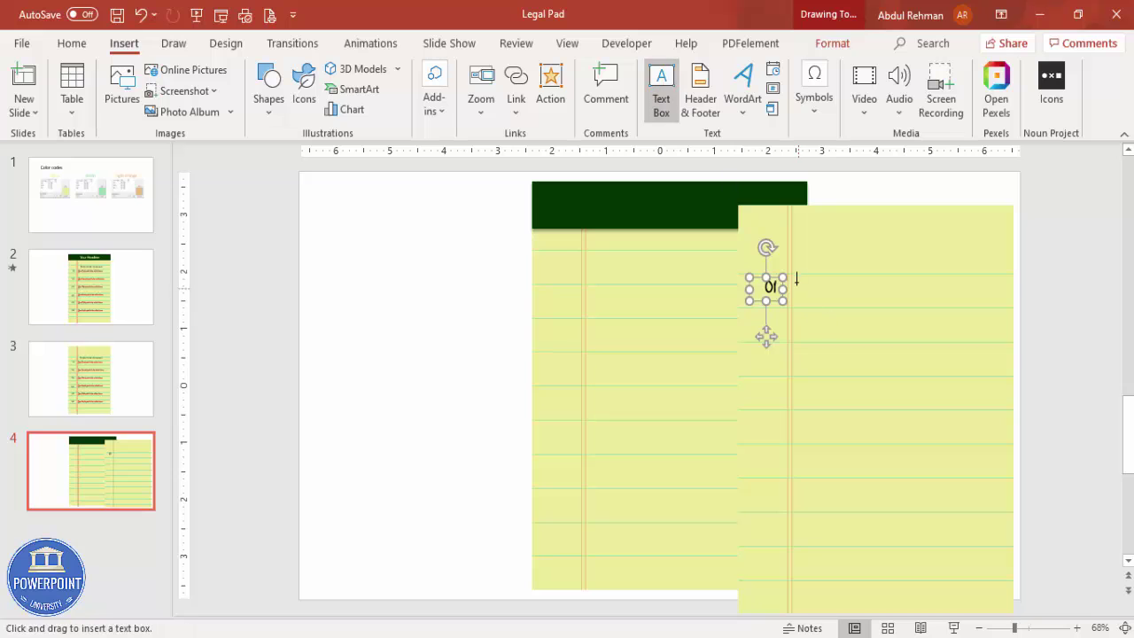
drag(917, 310, 1004, 307)
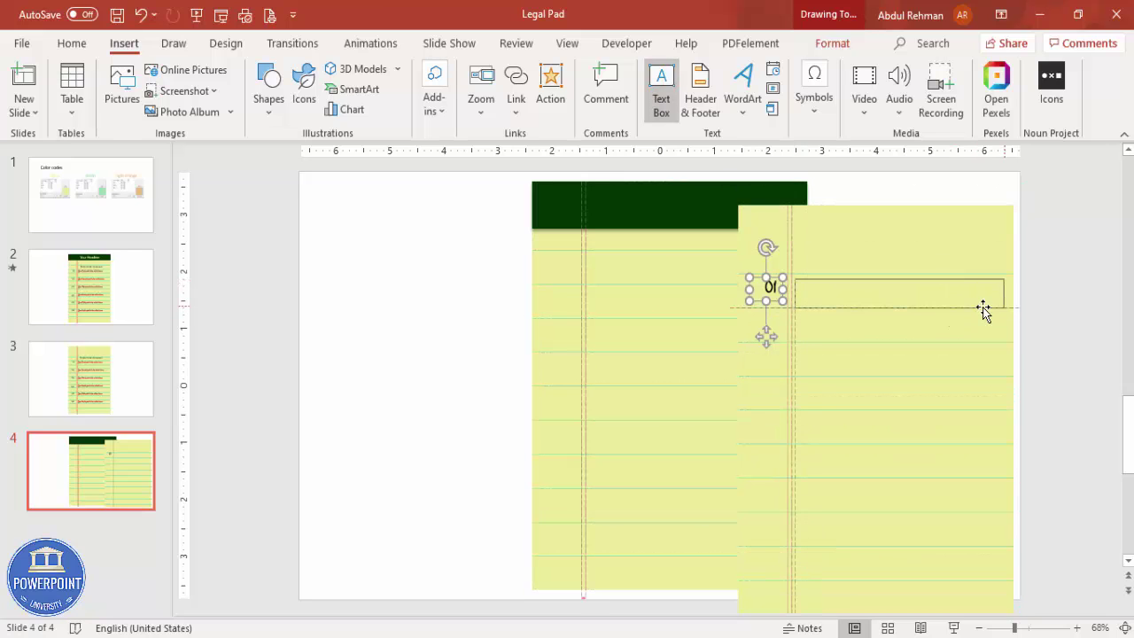
text(Your first option here)
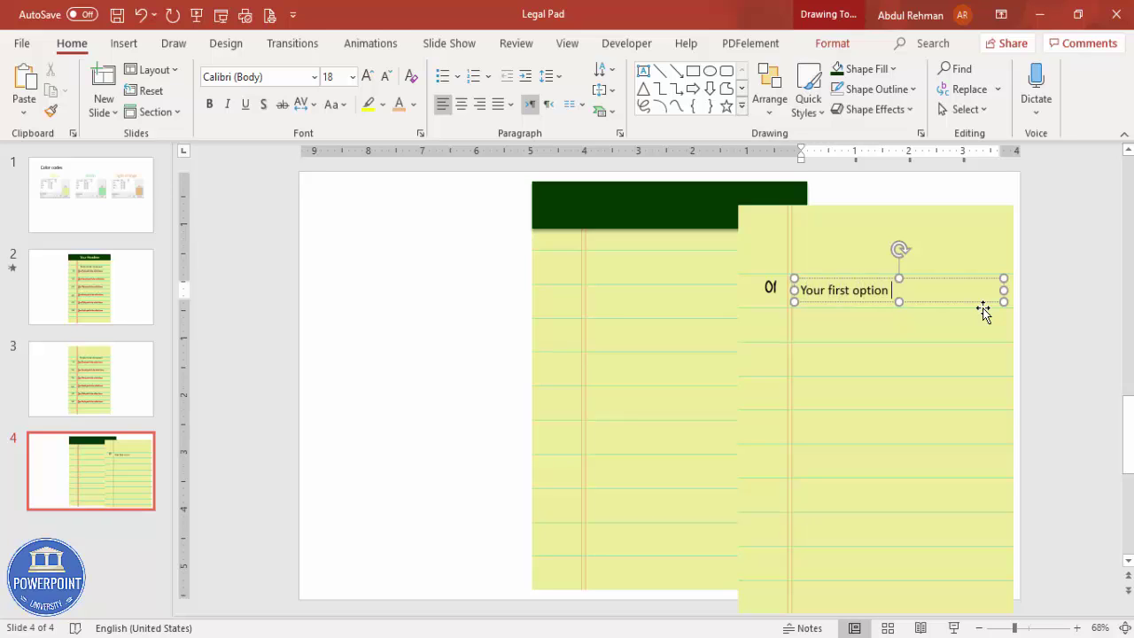
click(935, 278)
Format the option text in red Hand Of Sean font
click(266, 78)
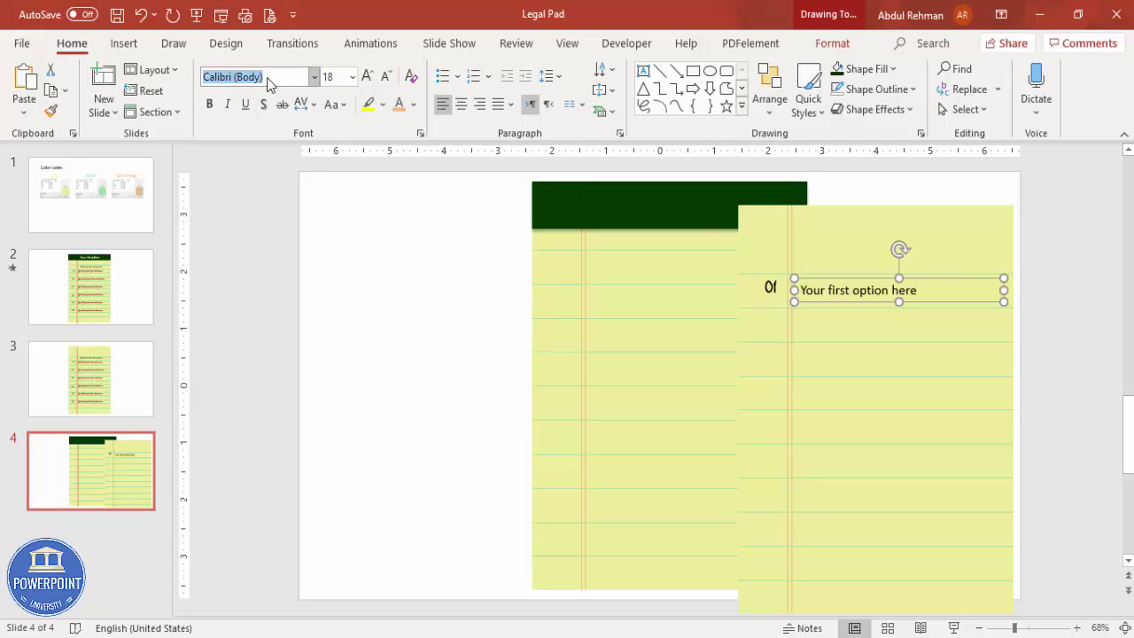
text(Hand Of Sean)
key(Return)
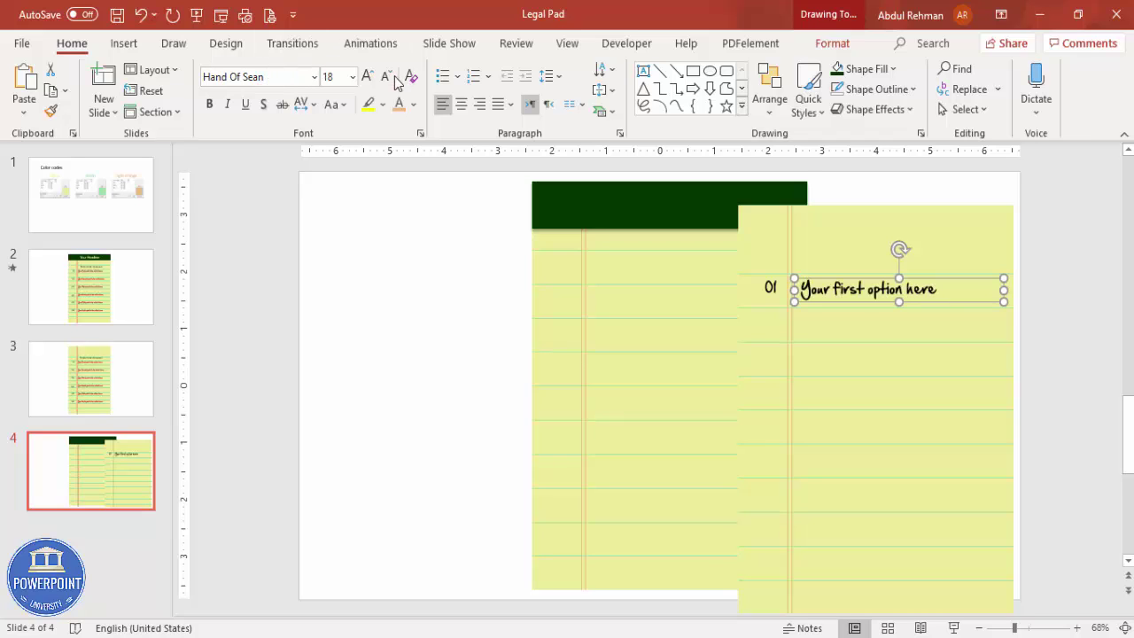
click(415, 106)
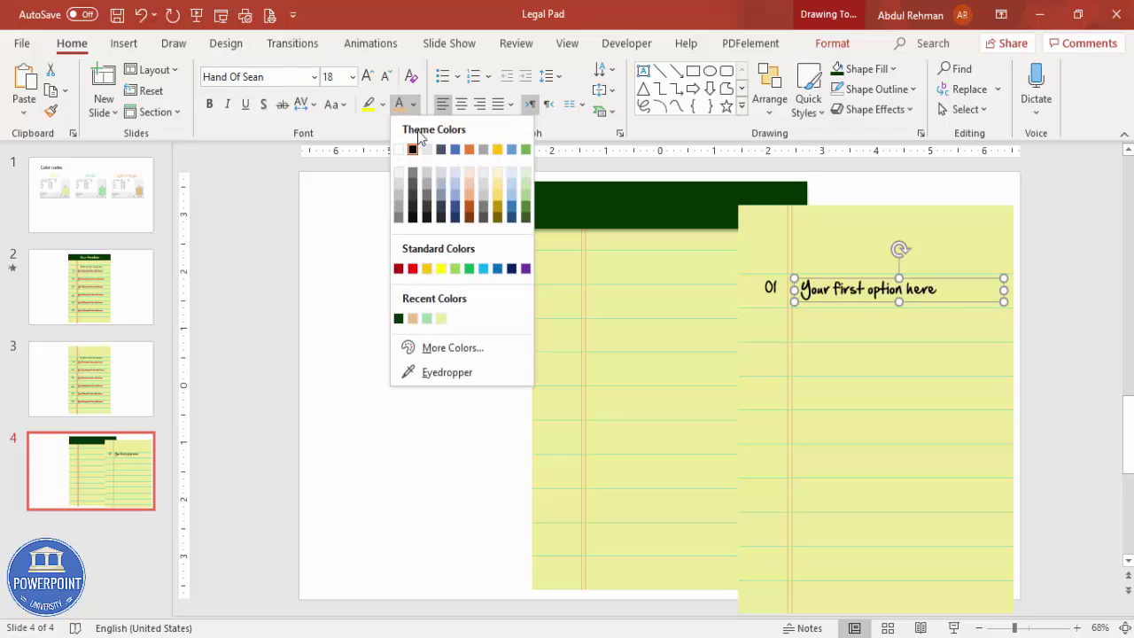
click(413, 268)
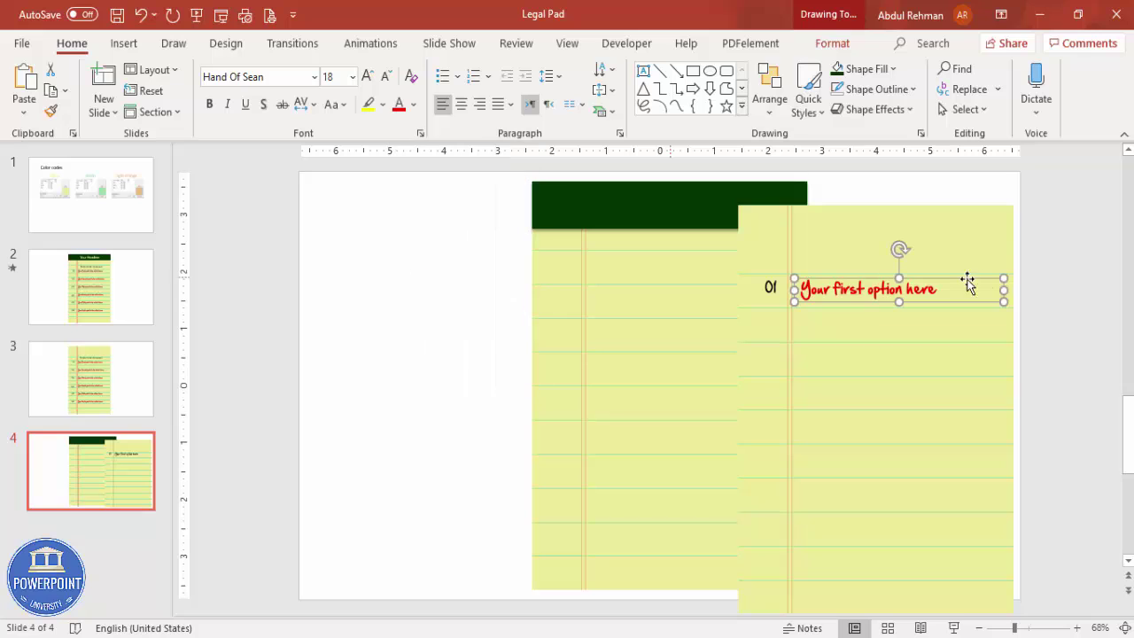
Align the option with 01 and copy the numbered row to a lower line
drag(944, 278, 945, 276)
shift+click(772, 295)
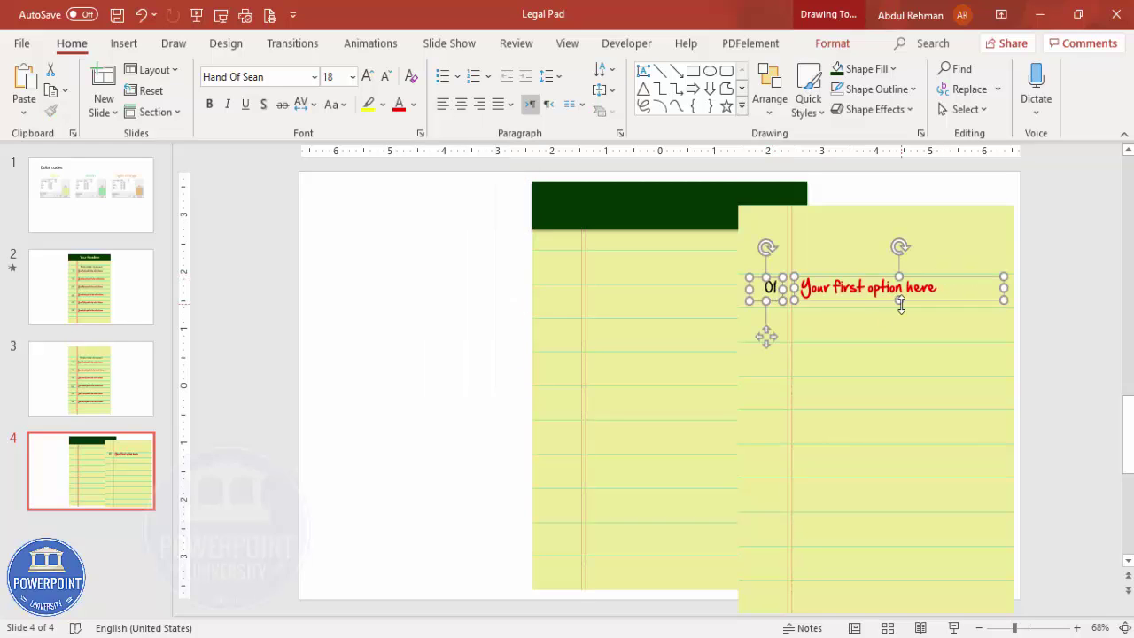
drag(901, 305, 951, 350)
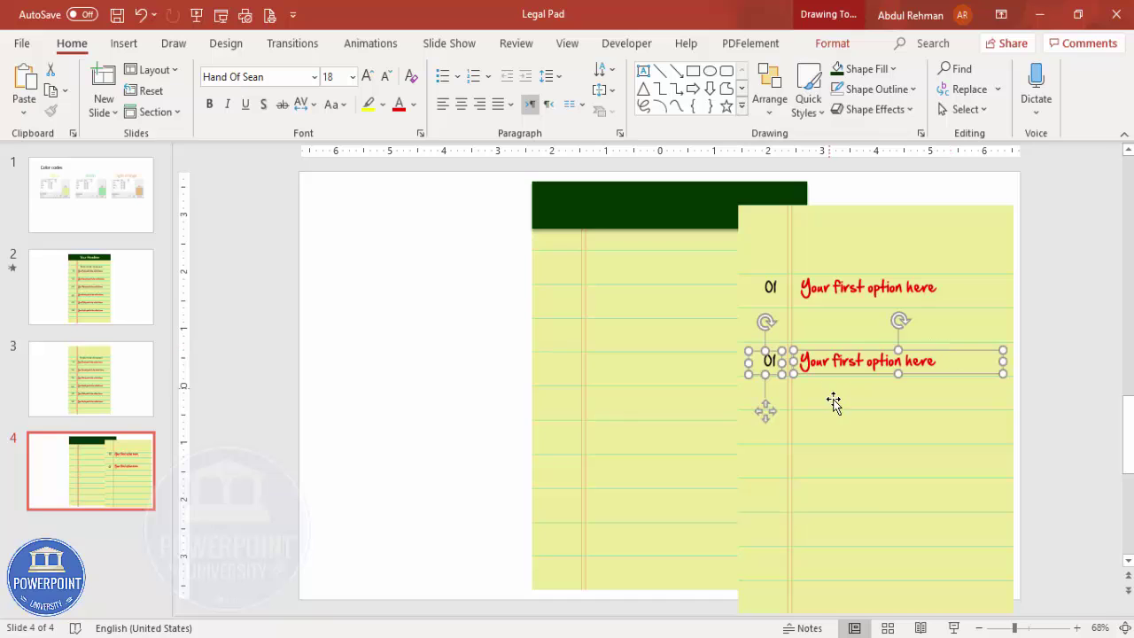
Duplicate the row again and renumber the copies 02 and 03
key(ctrl+d)
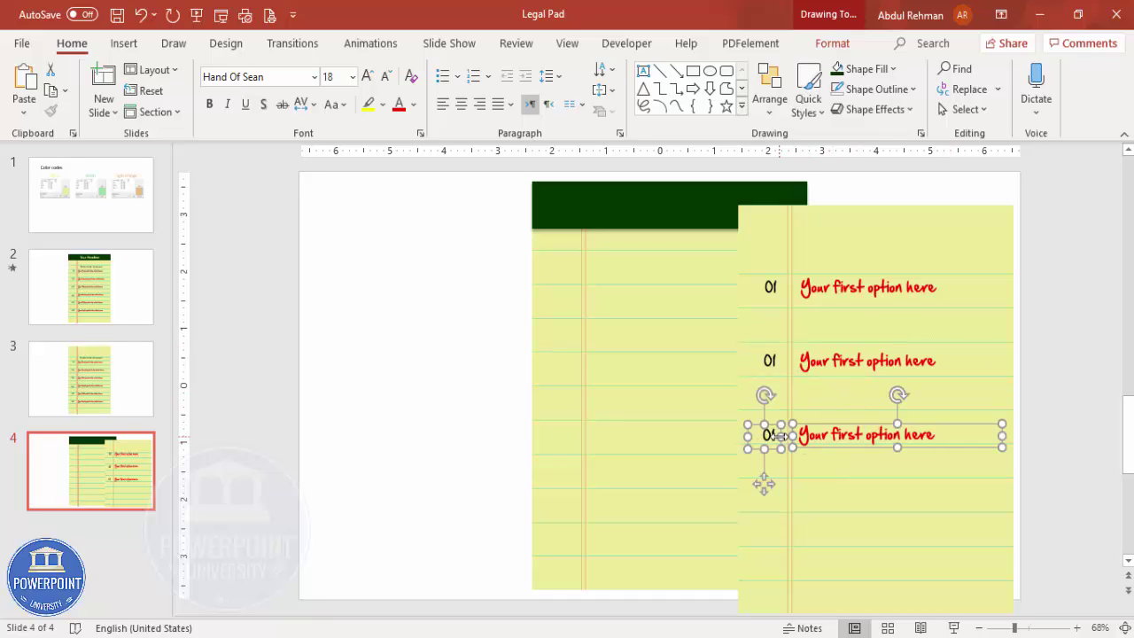
click(775, 436)
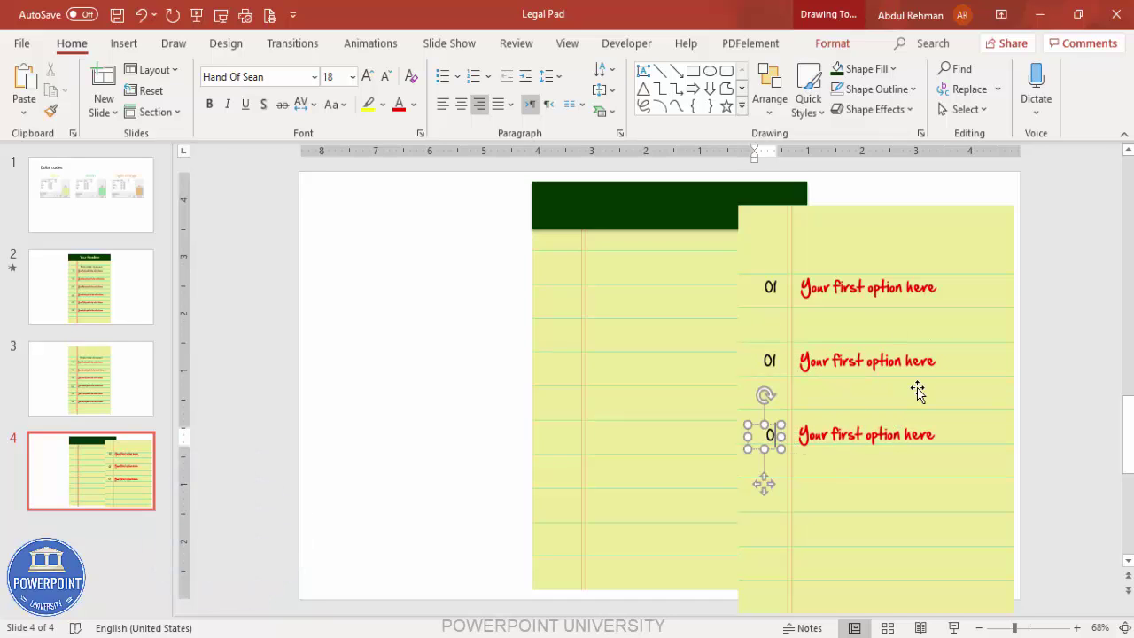
text(3)
click(775, 361)
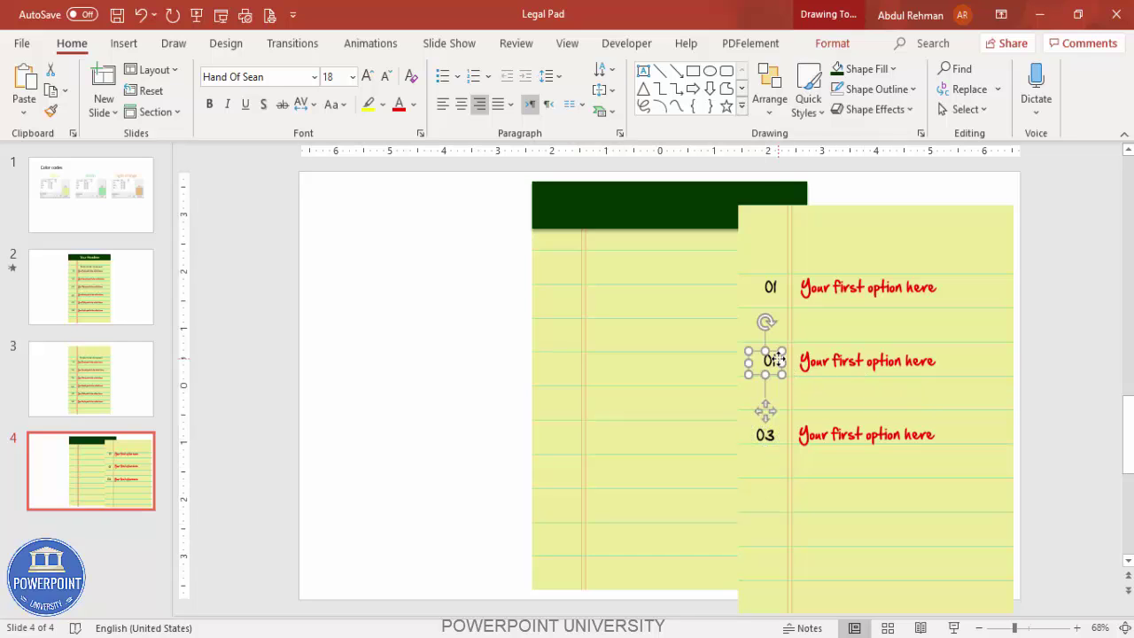
click(773, 361)
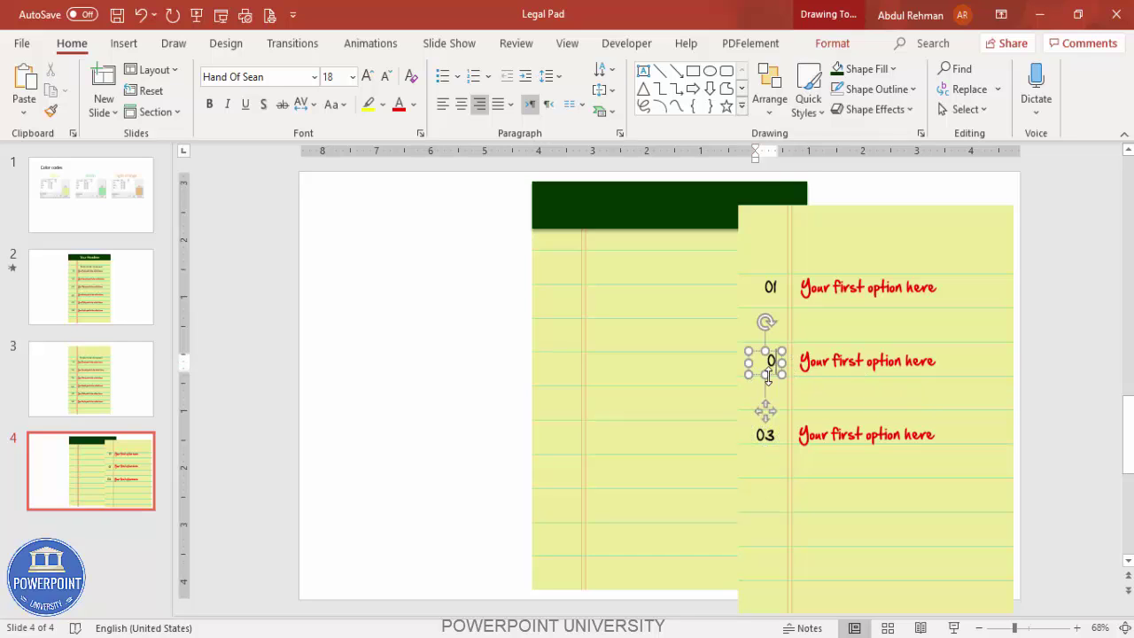
Replace 'first' with 'Second' and 'Third' in rows 02 and 03, then select the pad
click(860, 363)
double_click(844, 364)
text(Second)
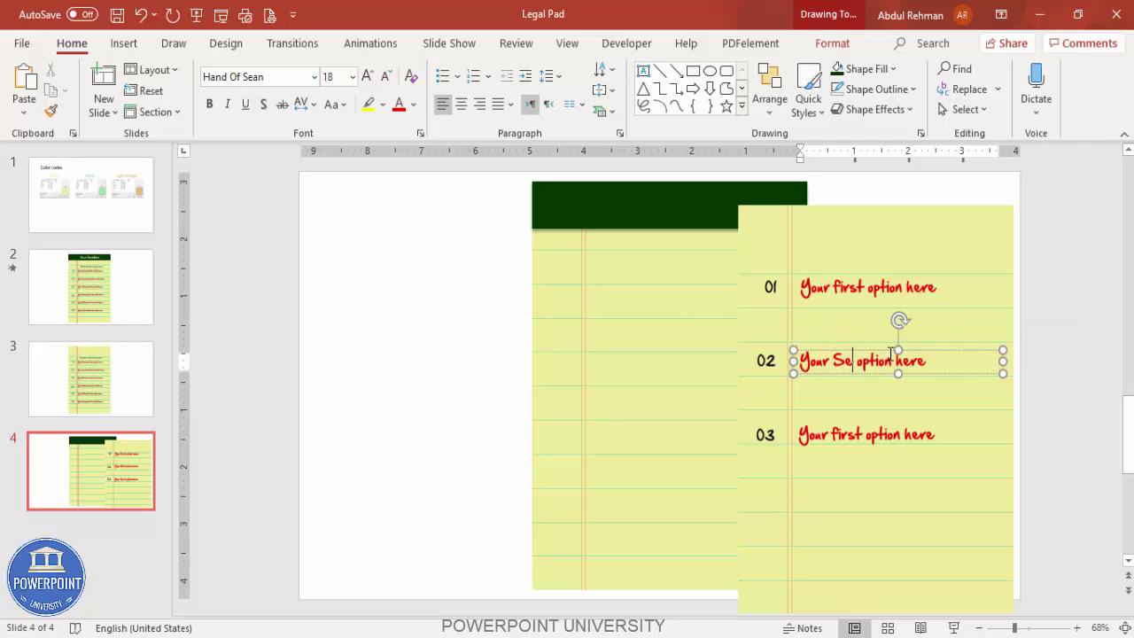
click(861, 433)
double_click(846, 434)
text(Third)
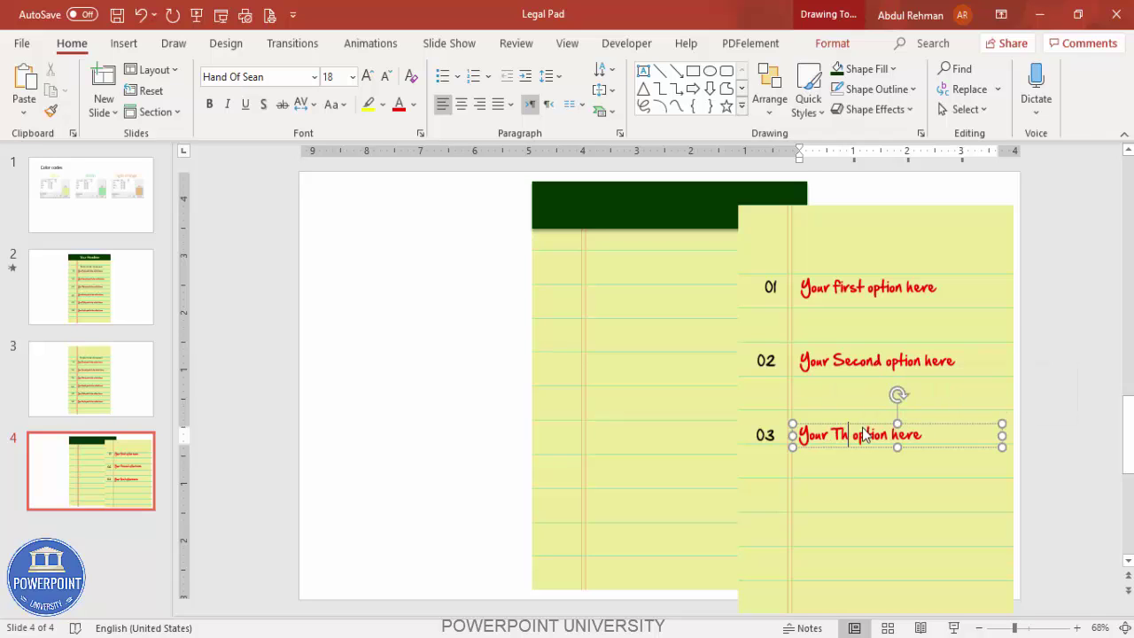
mouse_move(1065, 171)
mouse_down()
mouse_move(1073, 213)
mouse_move(878, 177)
mouse_move(699, 435)
mouse_move(721, 628)
mouse_up()
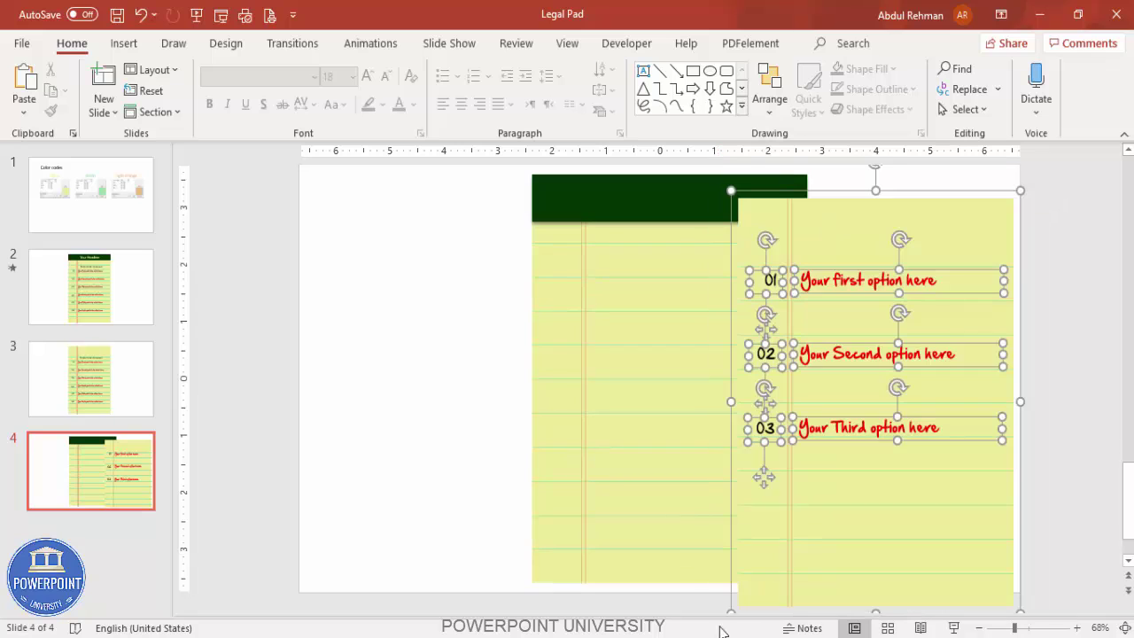
Group the three-row pad and move a copy off the slide to the left
key(ctrl+g)
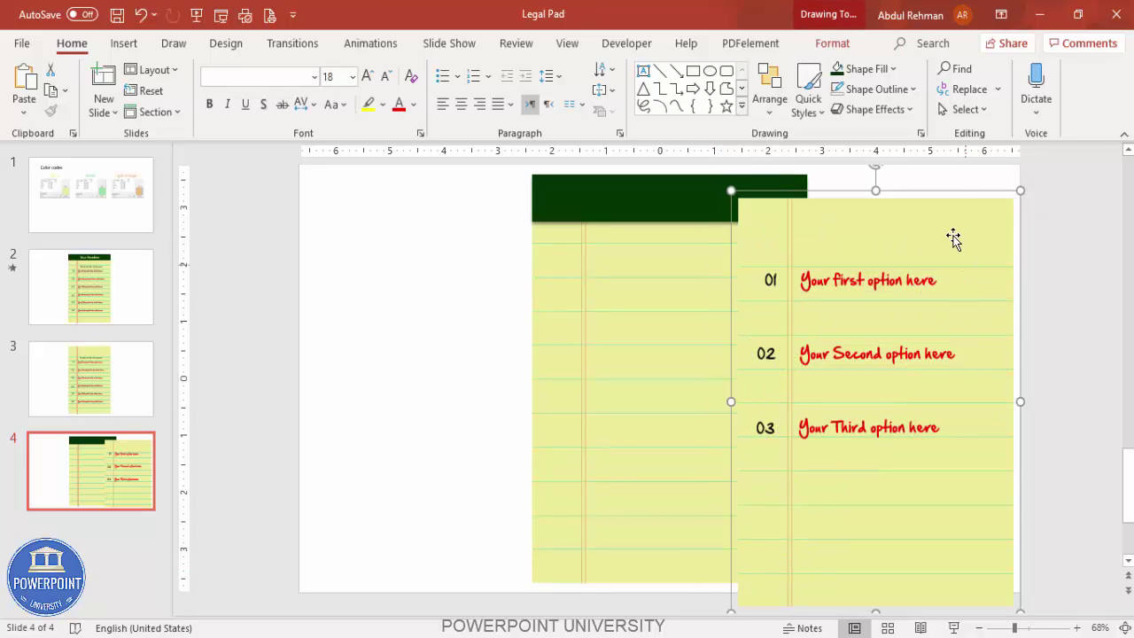
drag(824, 193, 413, 187)
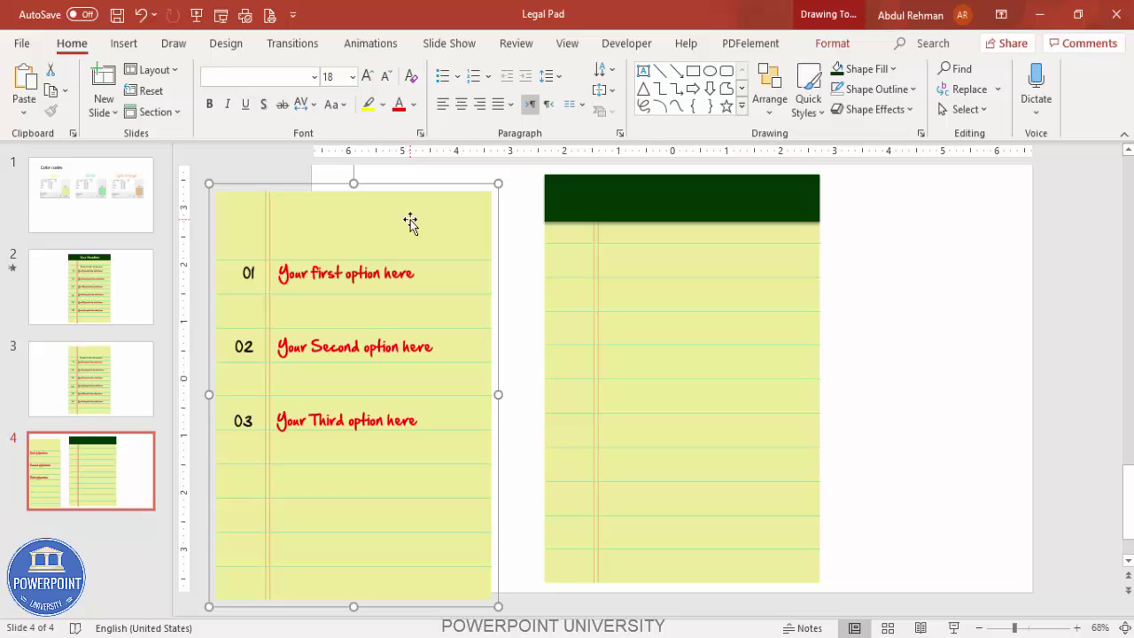
drag(411, 221, 934, 248)
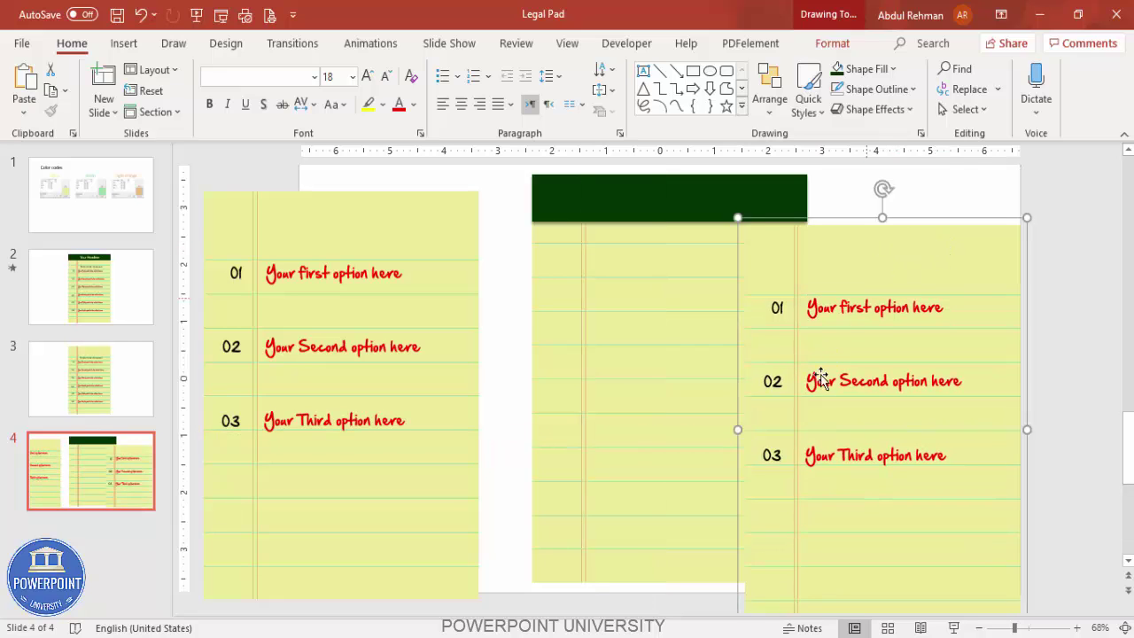
Ungroup the front pad and delete its 02 and 03 rows
right_click(913, 219)
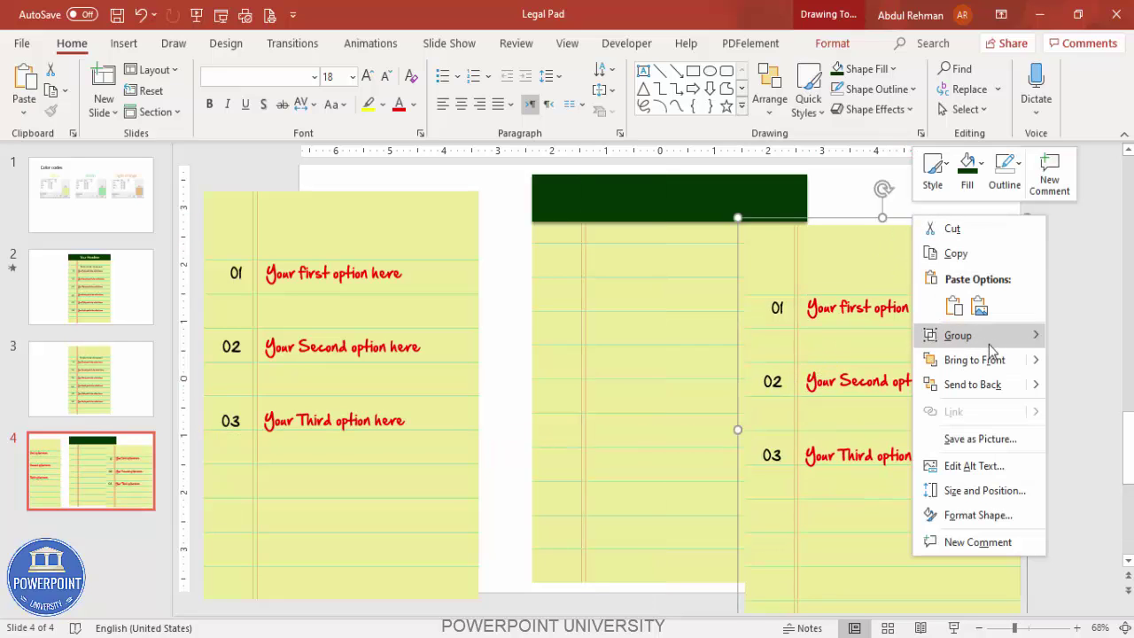
mouse_move(989, 340)
click(899, 390)
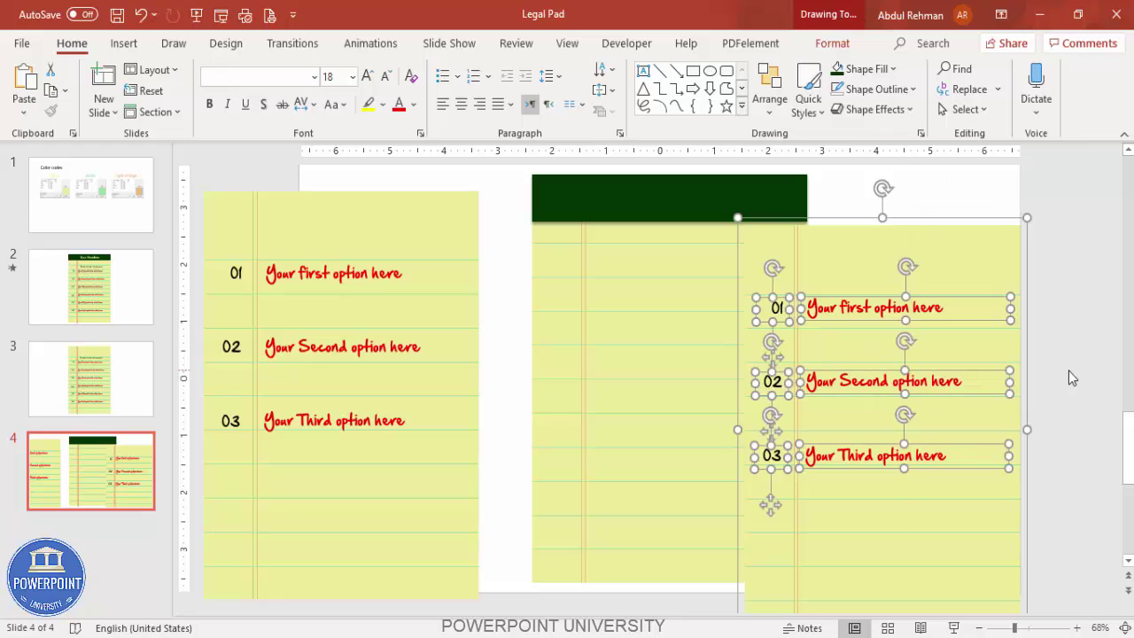
click(1069, 377)
click(772, 381)
shift+click(868, 379)
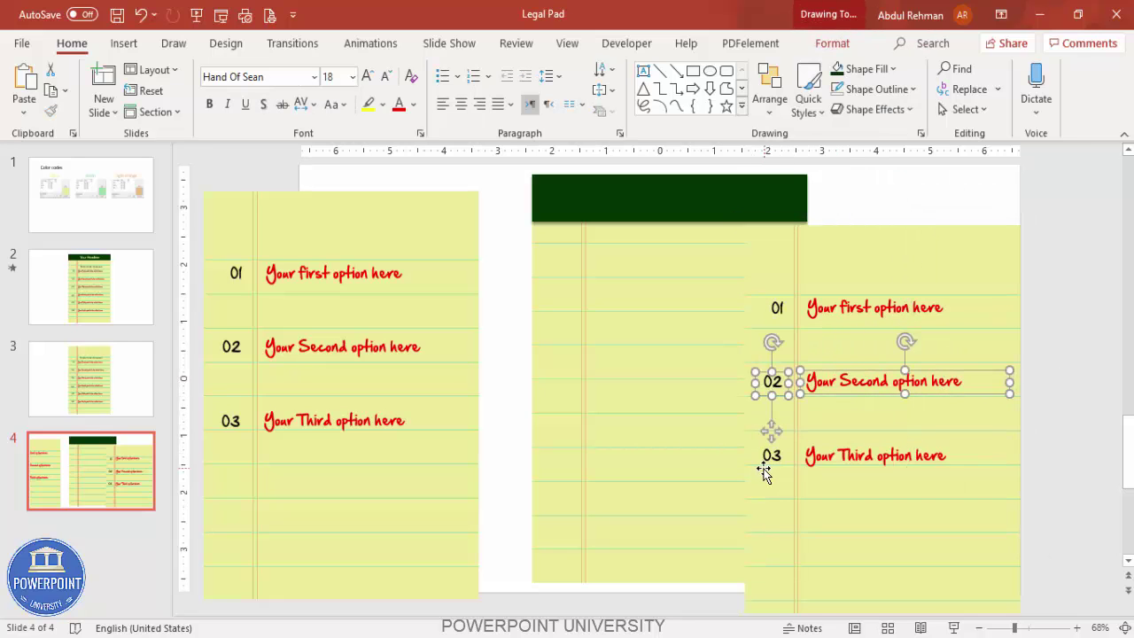
shift+click(772, 456)
shift+click(877, 454)
key(Delete)
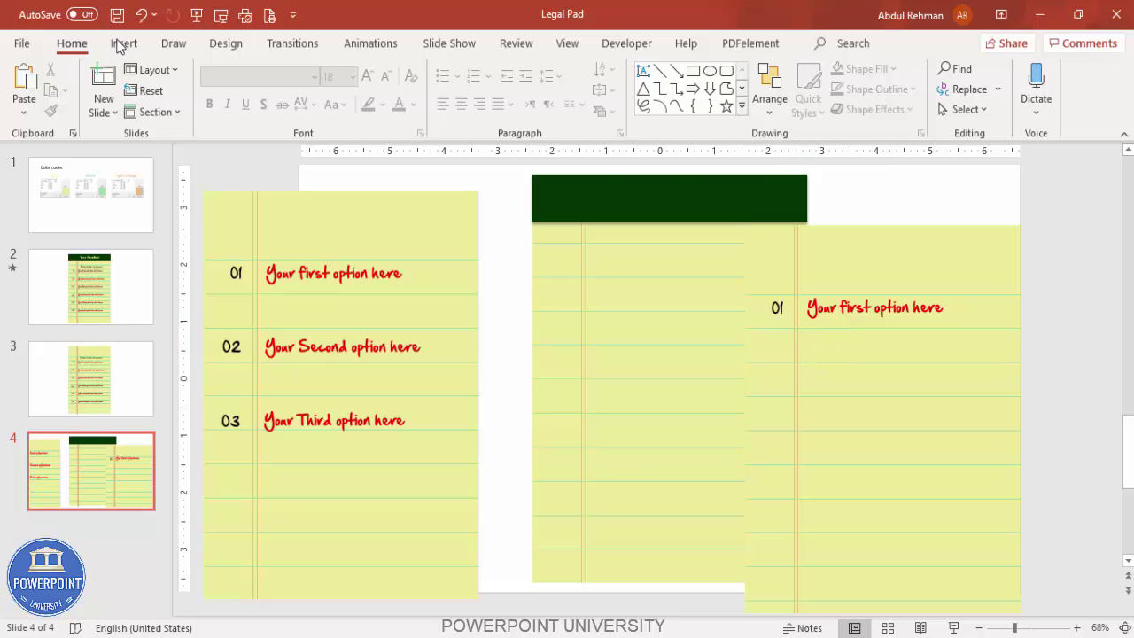
Add a text box under the 01 row filled with a =lorem(1) paragraph
click(124, 45)
click(661, 89)
mouse_move(807, 338)
mouse_down()
mouse_move(921, 395)
mouse_move(984, 416)
mouse_move(1008, 406)
mouse_up()
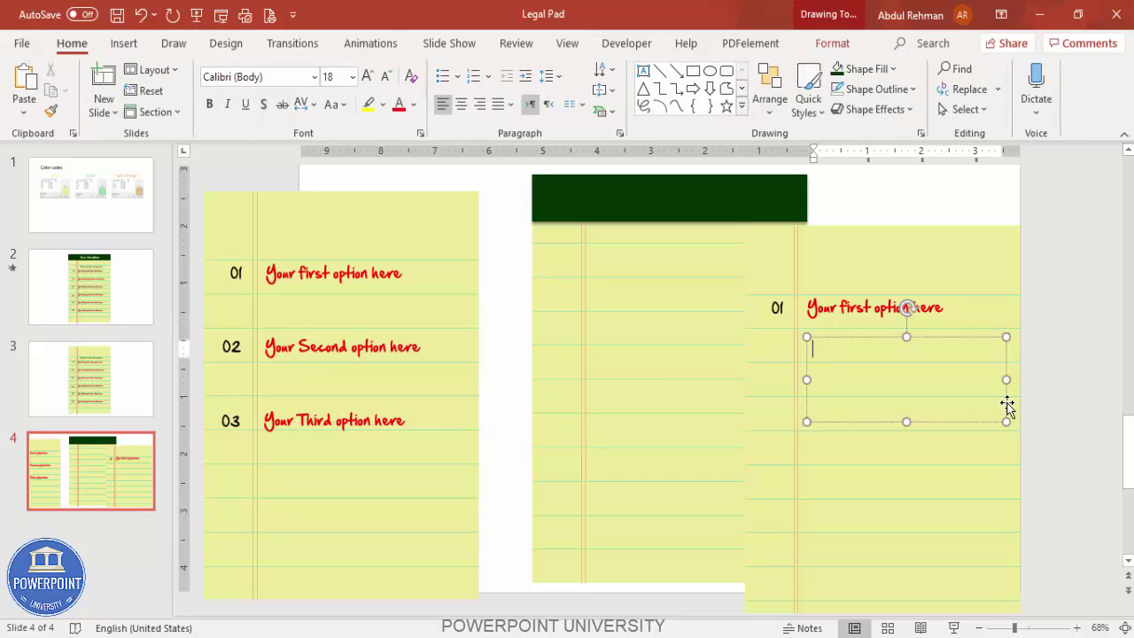
text(=lorem()
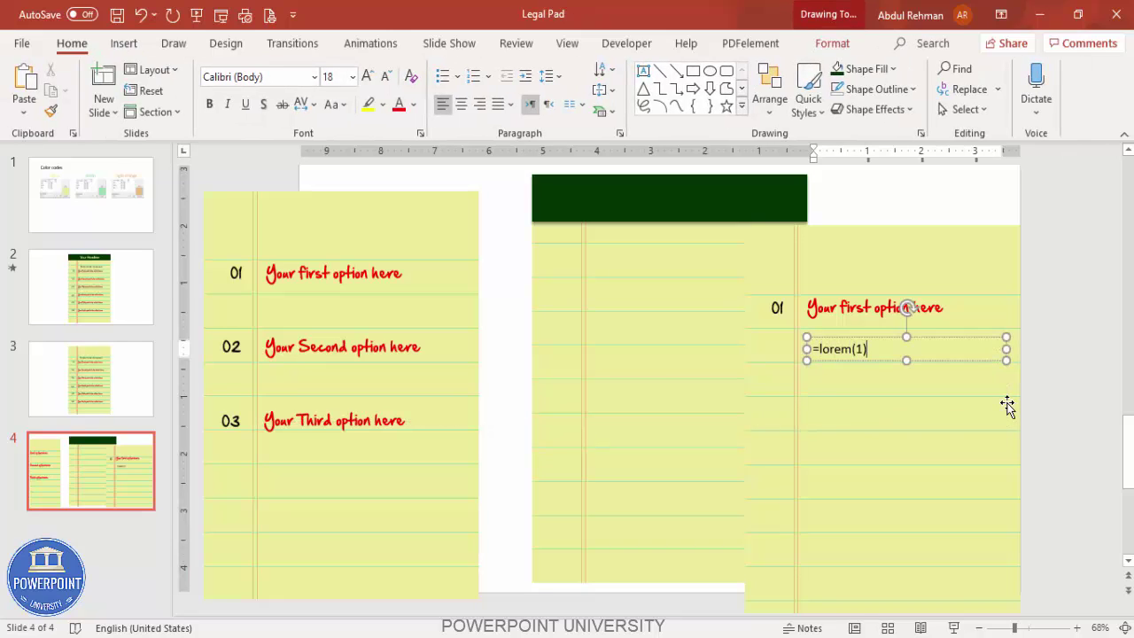
text(1))
key(Return)
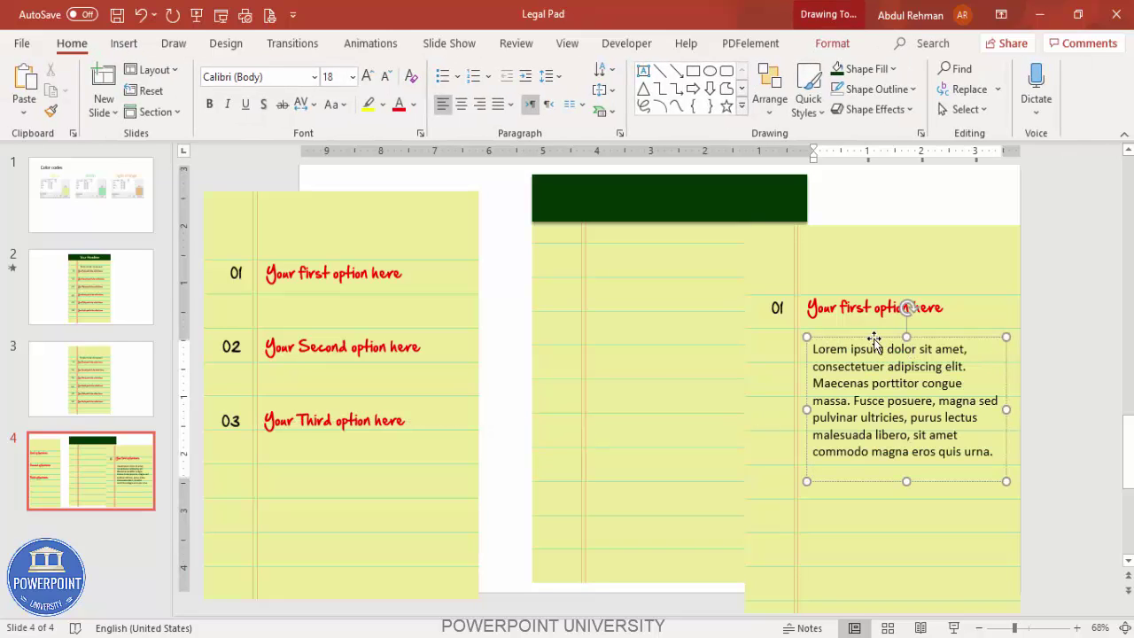
Set the paragraph to Hand Of Sean font at size 12
click(873, 338)
click(292, 84)
text(Han)
key(Return)
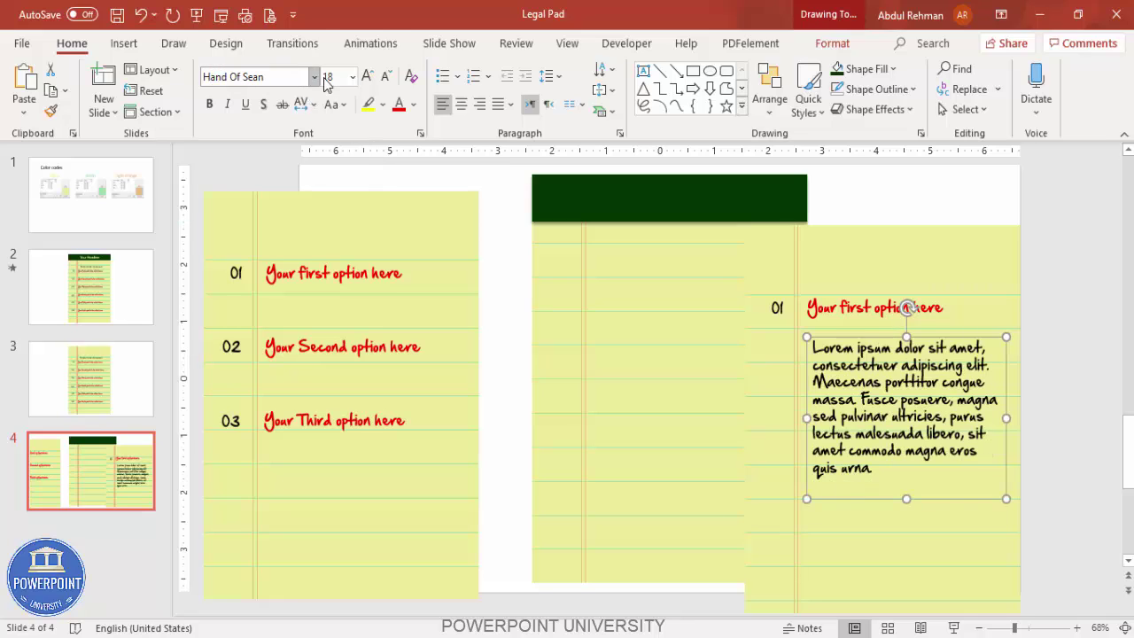
click(386, 77)
click(386, 77)
click(387, 77)
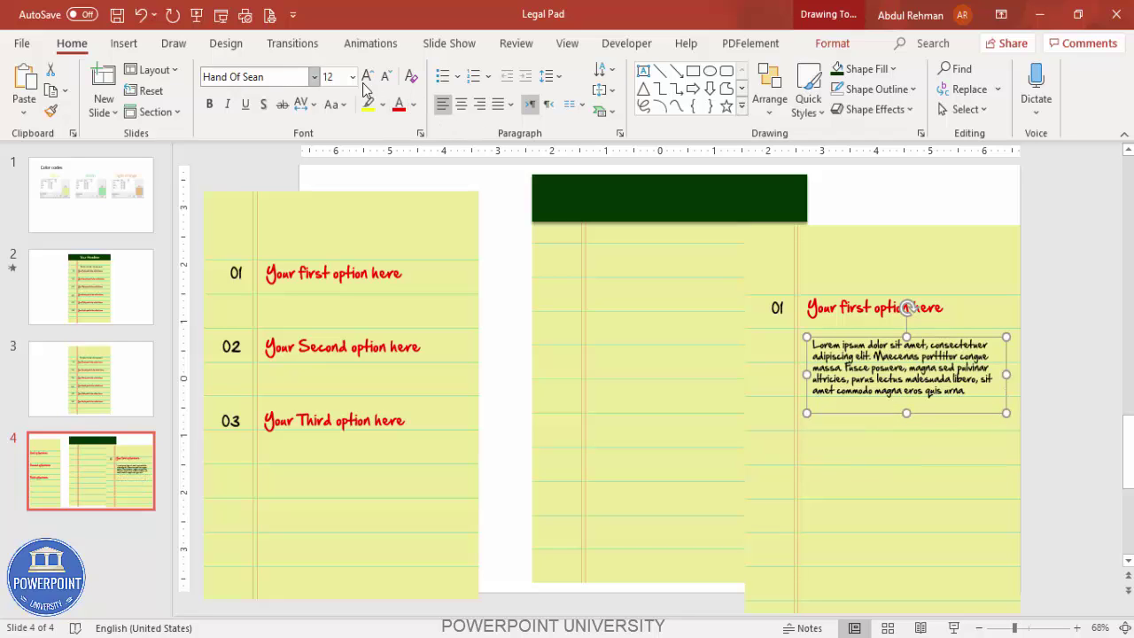
Apply 2.0 line spacing and fit the paragraph box onto the pad's ruled lines
click(559, 83)
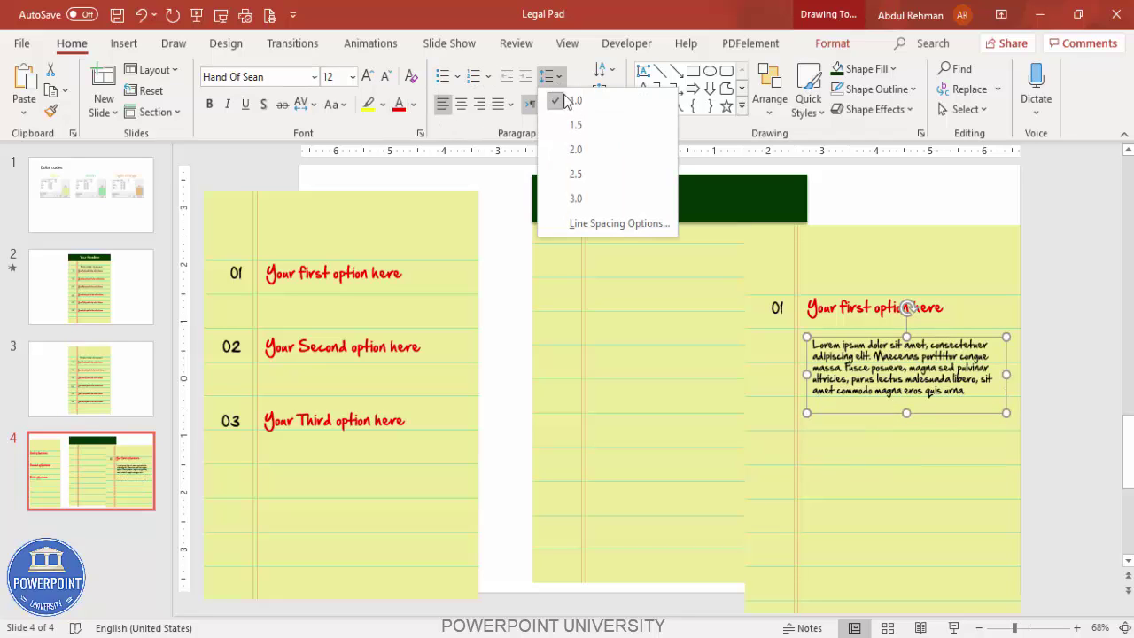
click(591, 176)
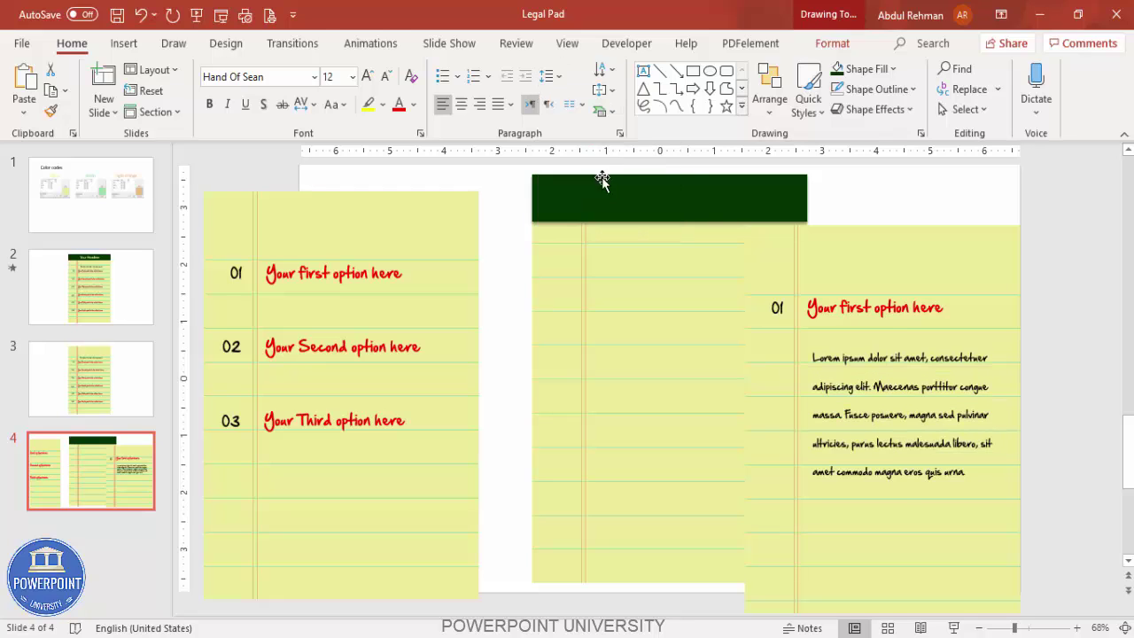
drag(941, 340, 939, 330)
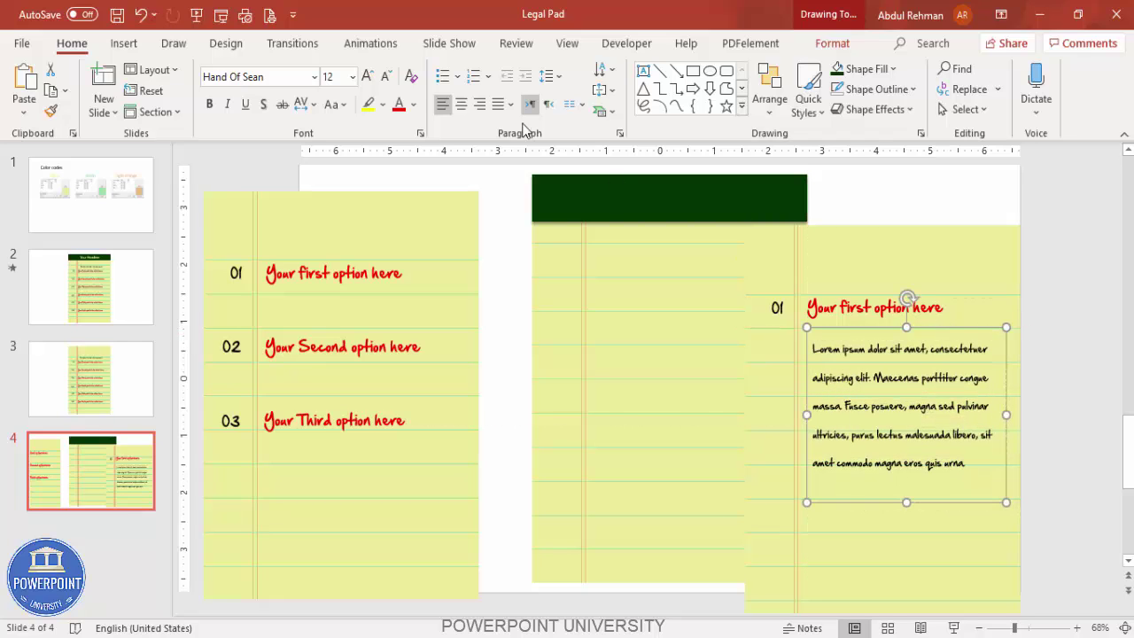
click(560, 80)
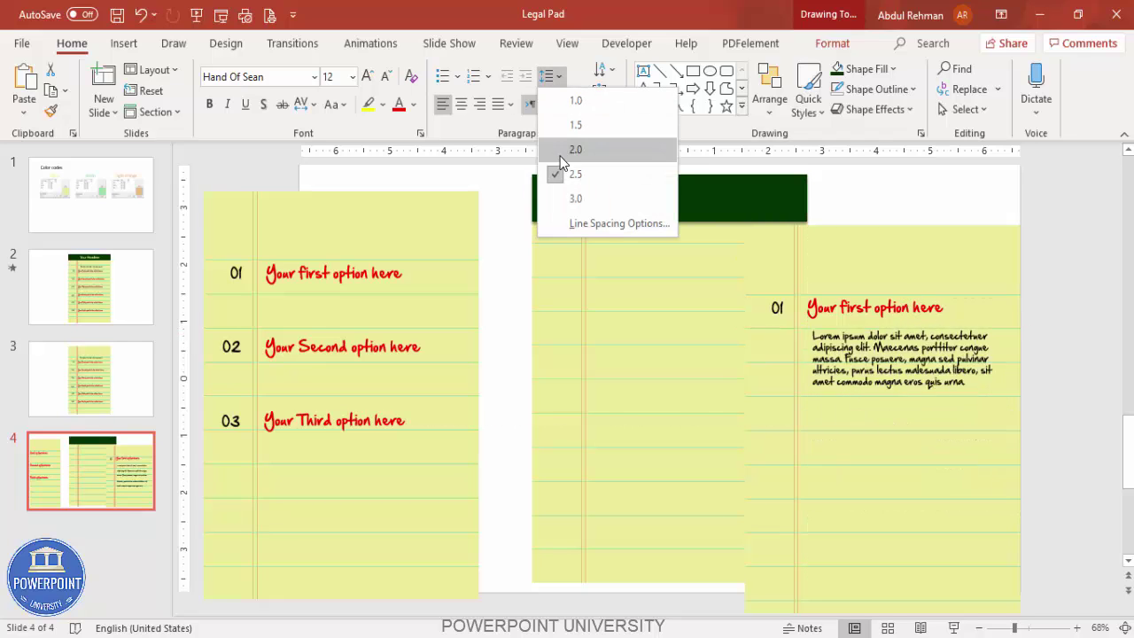
click(567, 149)
drag(938, 330, 937, 327)
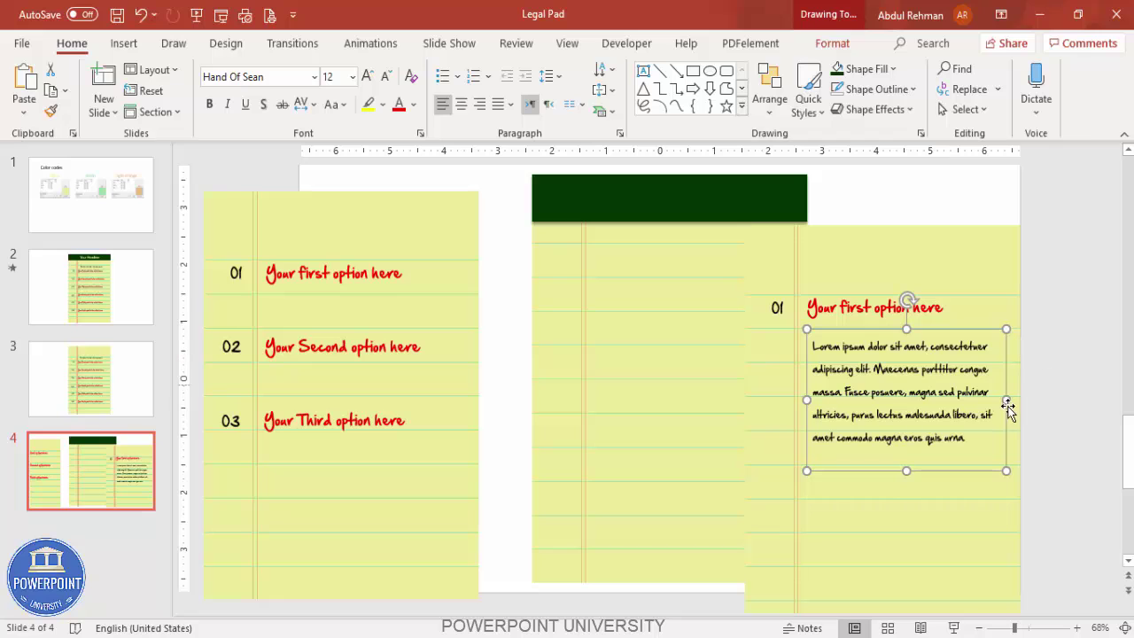
drag(1005, 400, 1019, 395)
click(1049, 362)
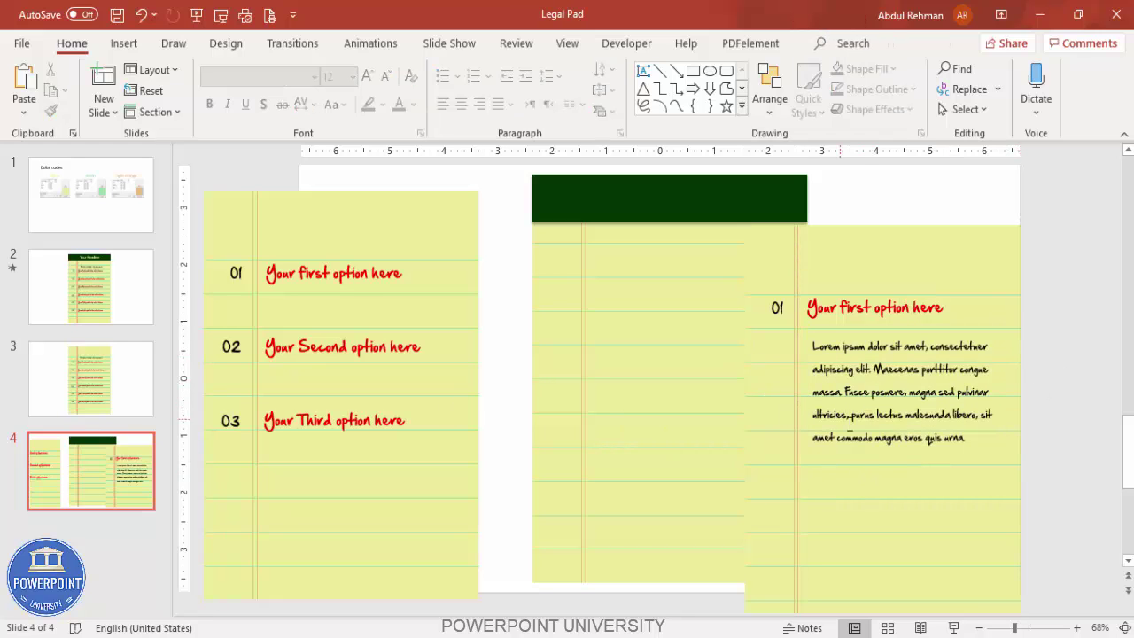
Insert the black presentation-chart icon from the Icons library onto the slide
click(124, 43)
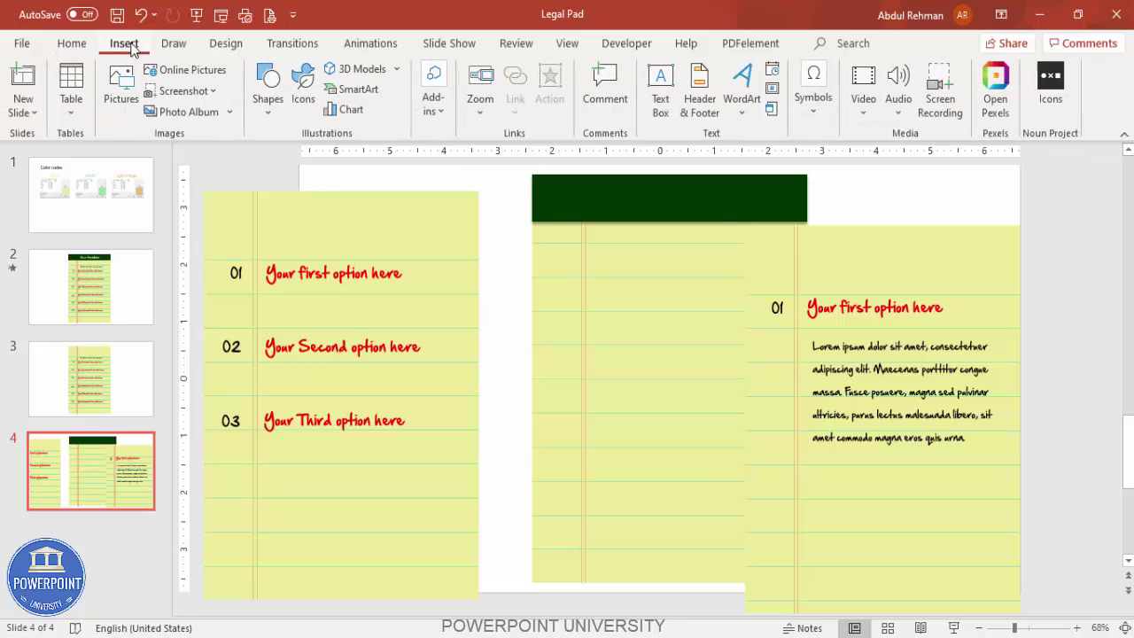
click(304, 89)
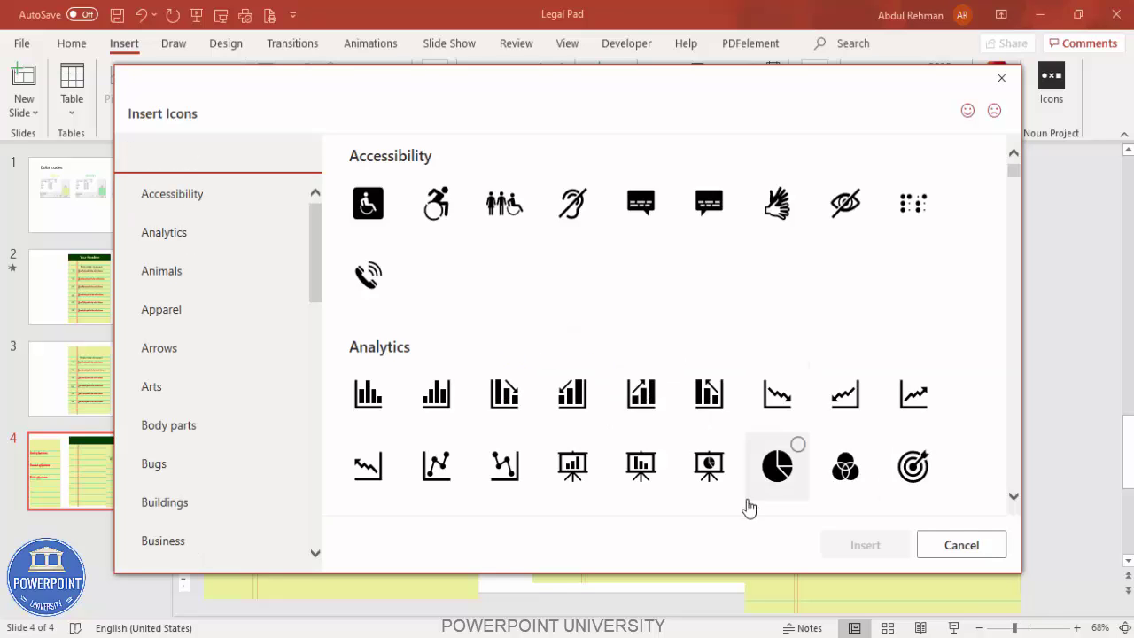
click(574, 479)
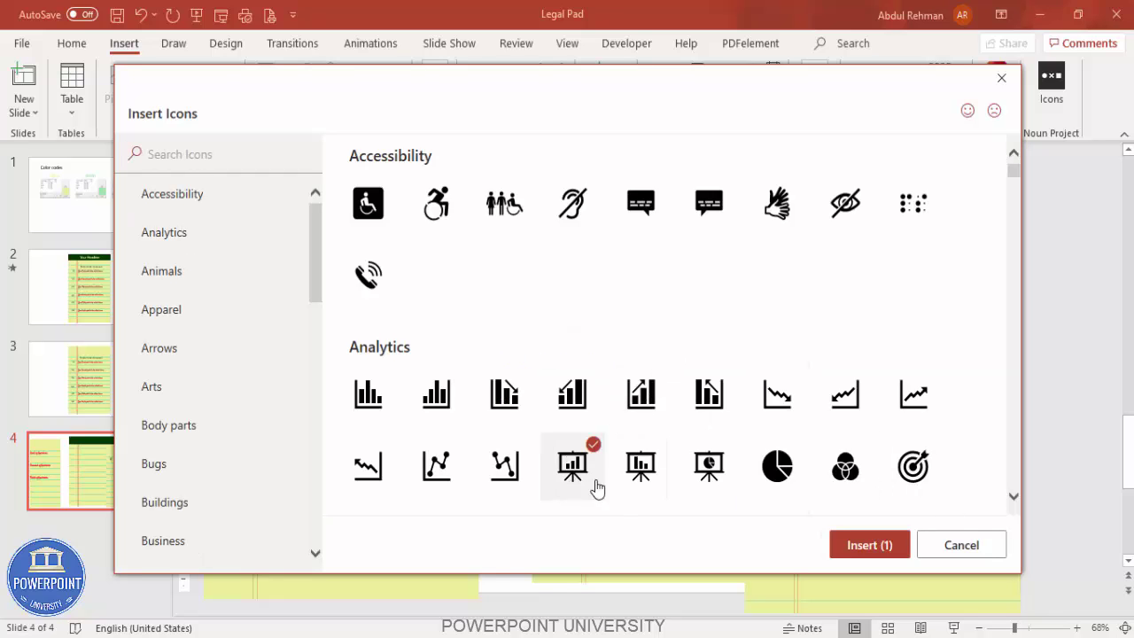
click(864, 545)
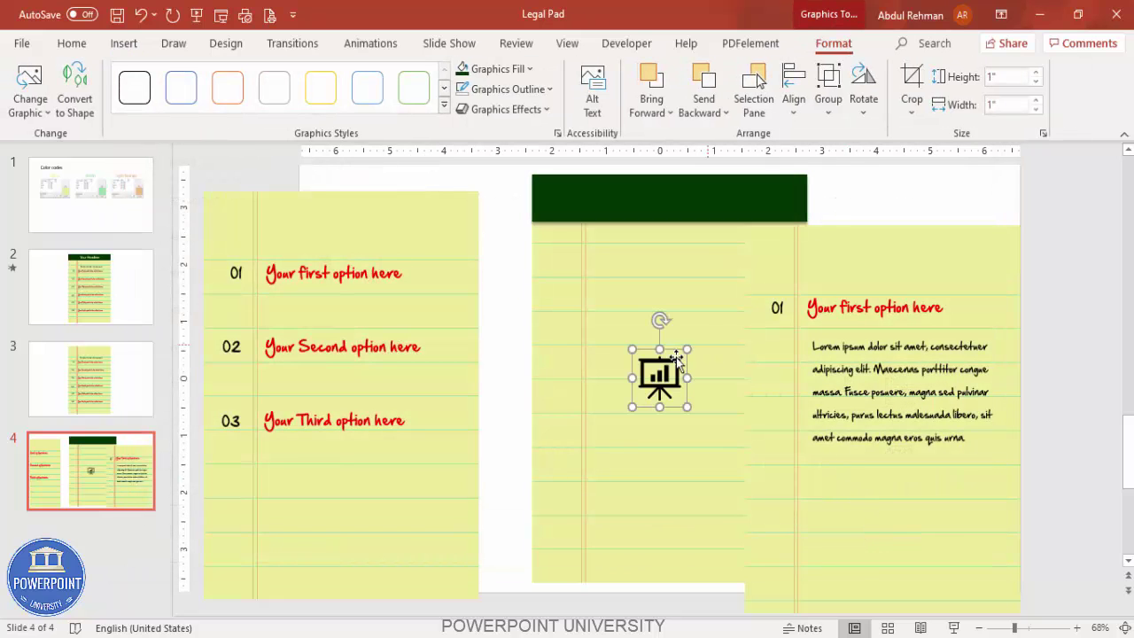
Resize the chart icon to 1.8 inches and place it beneath the right pad's Lorem ipsum text
drag(674, 356, 950, 450)
drag(900, 486, 891, 506)
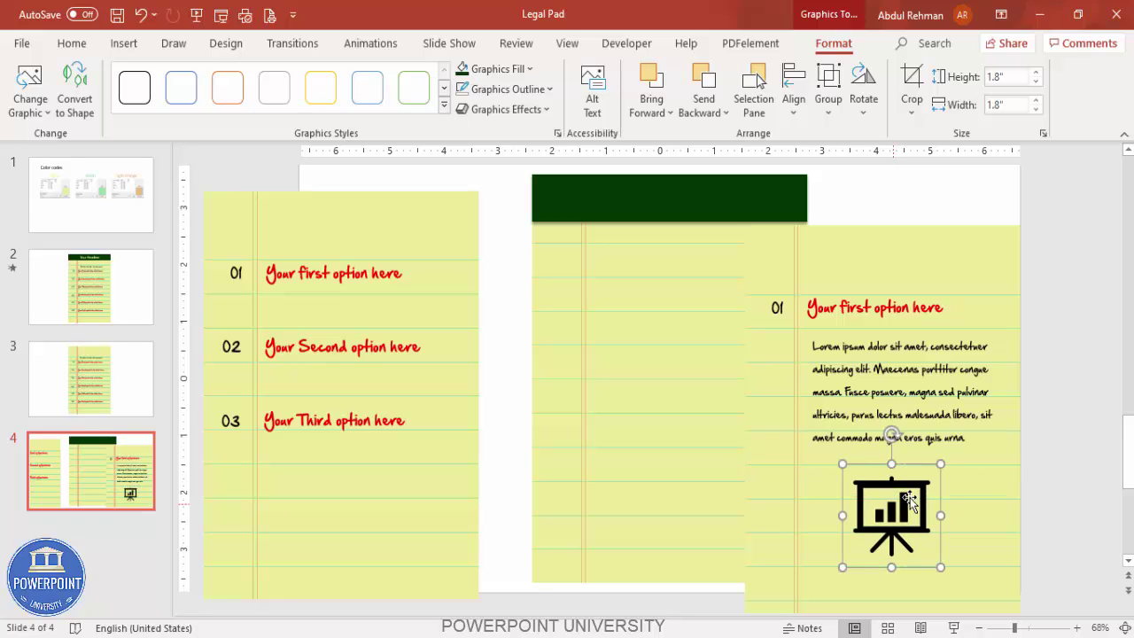
right_click(893, 488)
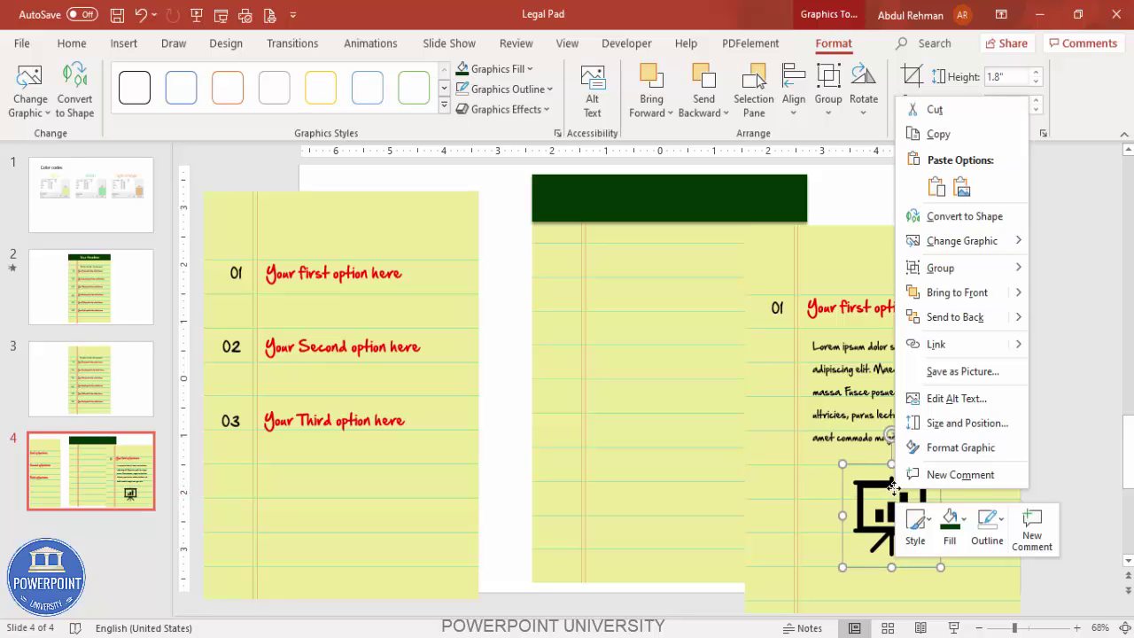
click(999, 451)
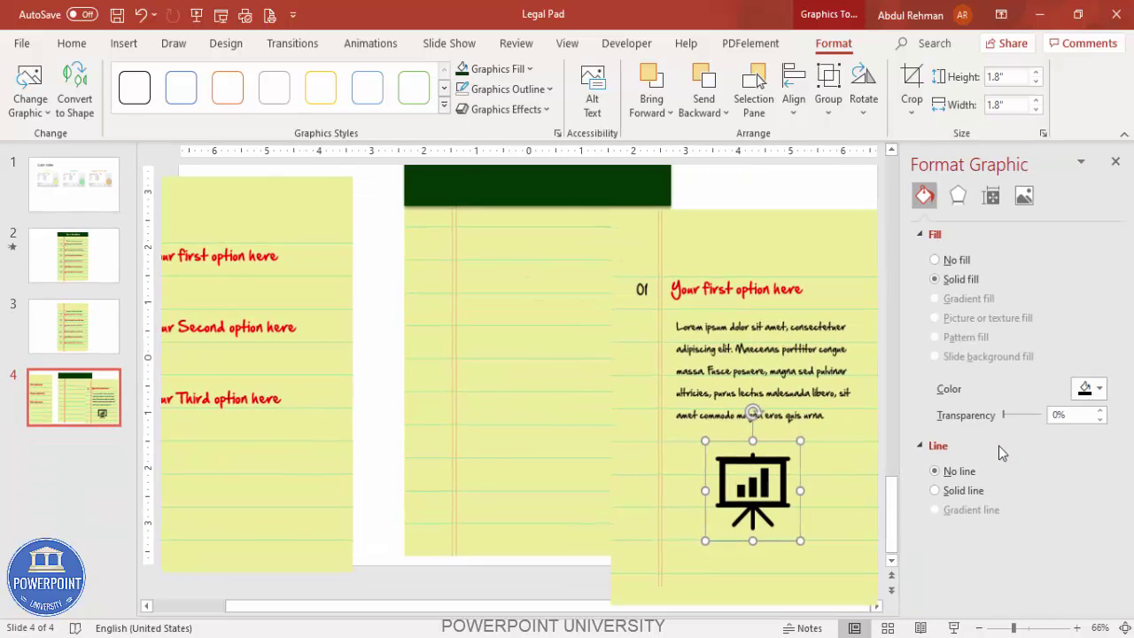
mouse_move(1004, 417)
mouse_down()
mouse_move(1032, 418)
mouse_move(994, 420)
mouse_up()
click(1115, 161)
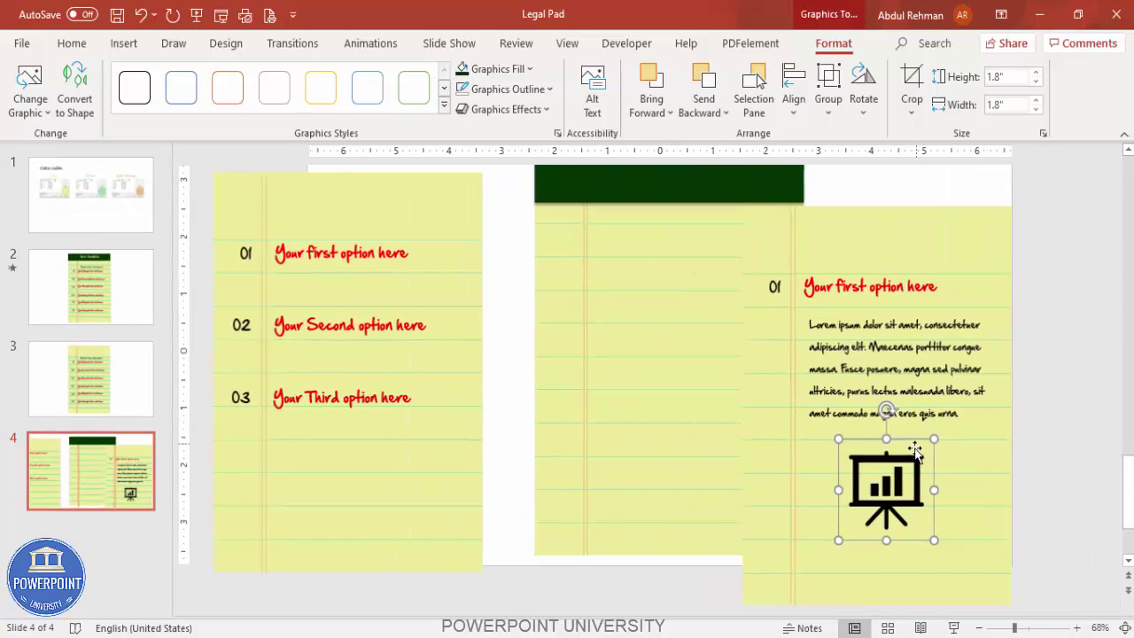
drag(915, 436, 915, 436)
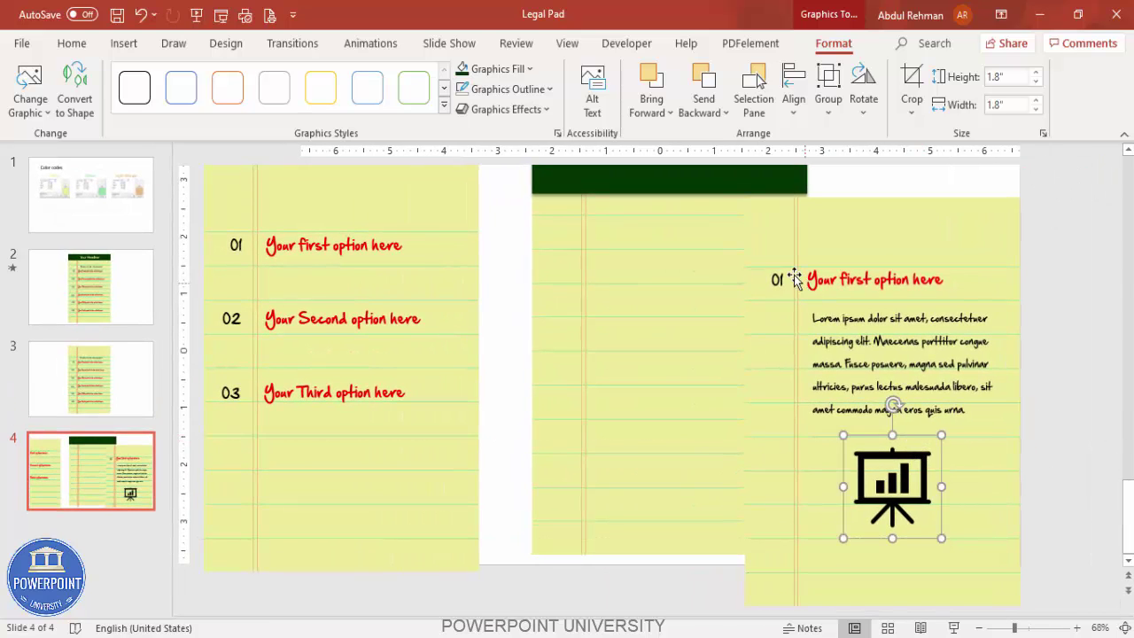
Group the right pad with its number, title, text and chart icon, then duplicate it to the right
click(810, 237)
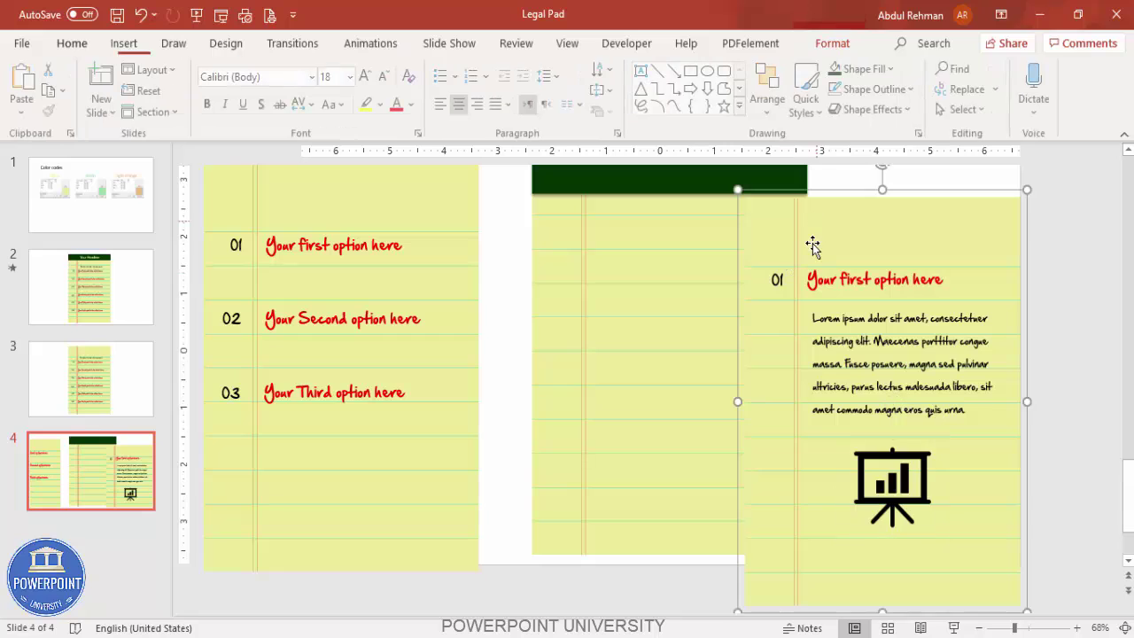
click(778, 279)
shift+click(875, 278)
shift+click(858, 345)
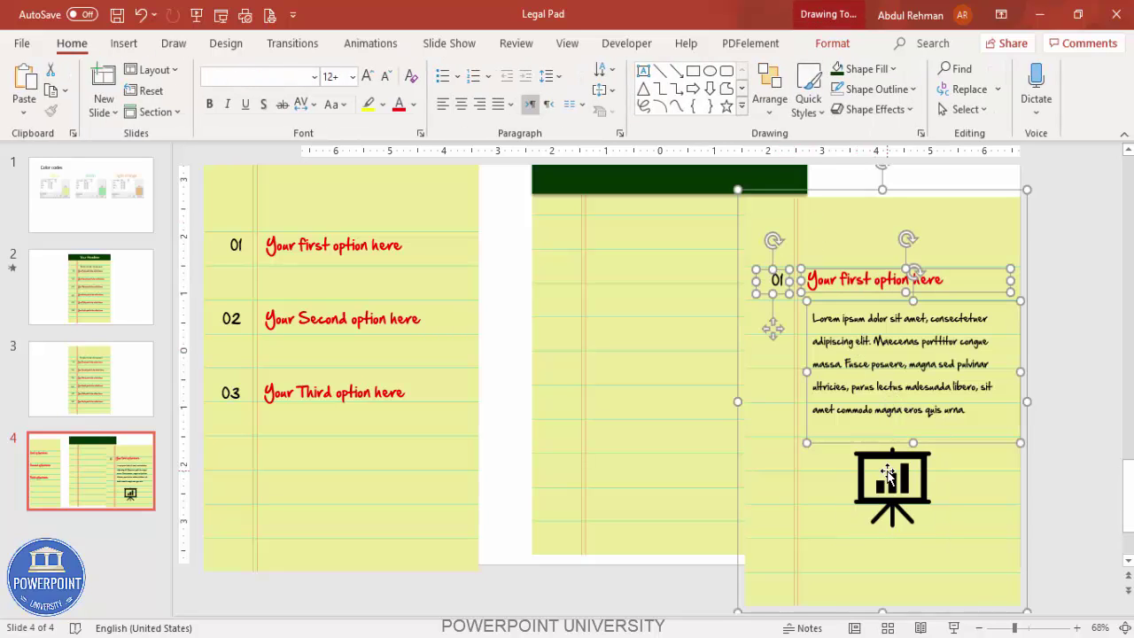
shift+click(893, 487)
key(ctrl+g)
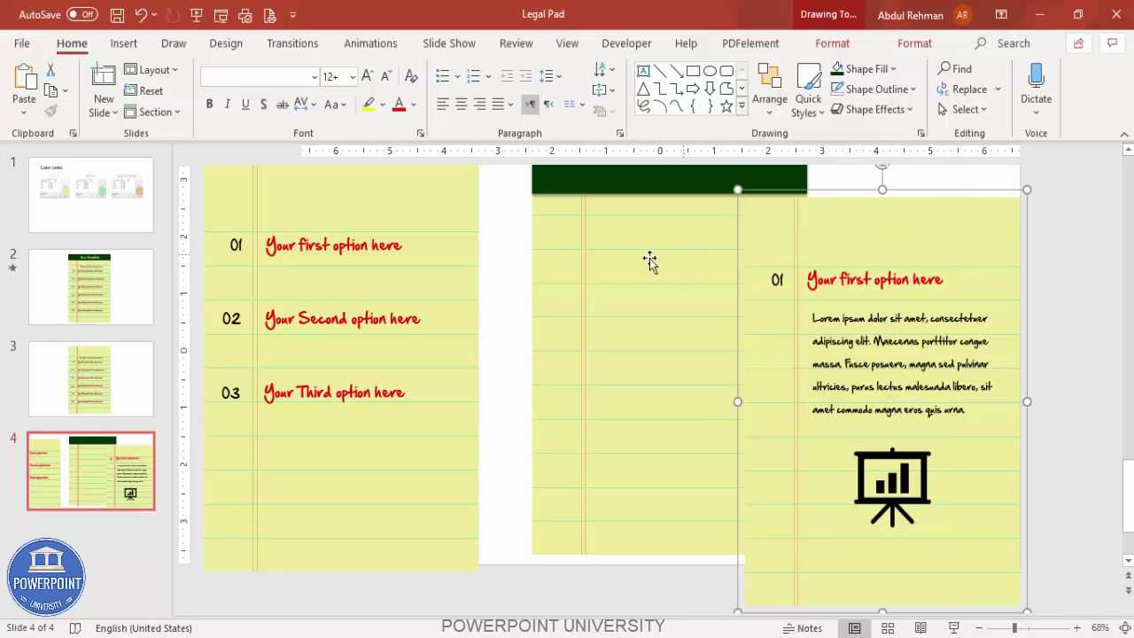
drag(896, 190, 560, 187)
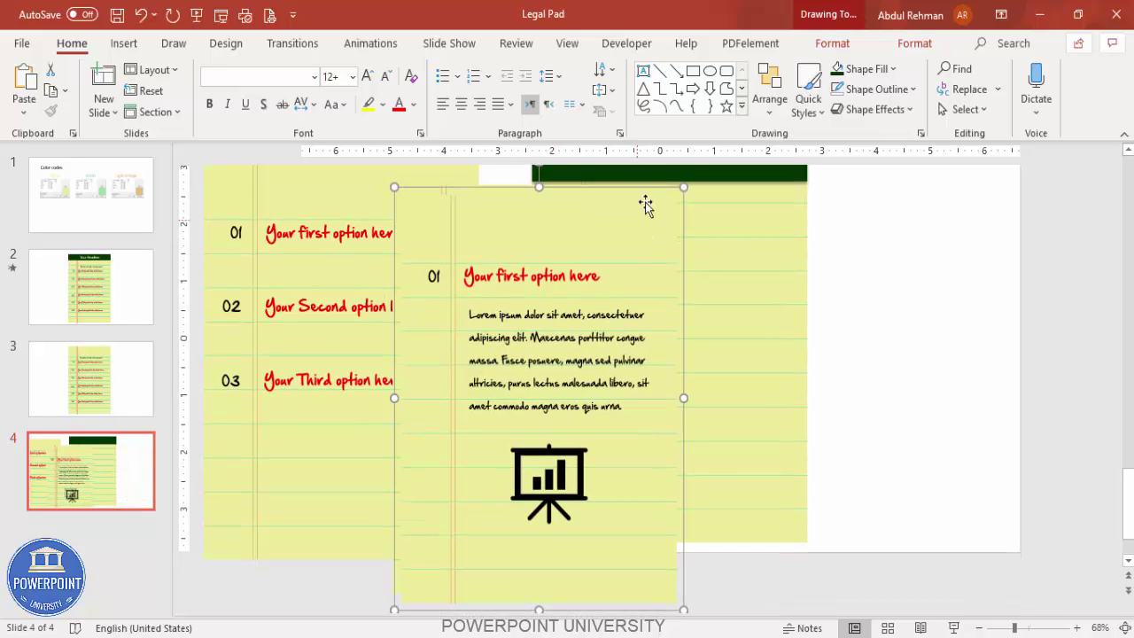
drag(650, 190, 968, 198)
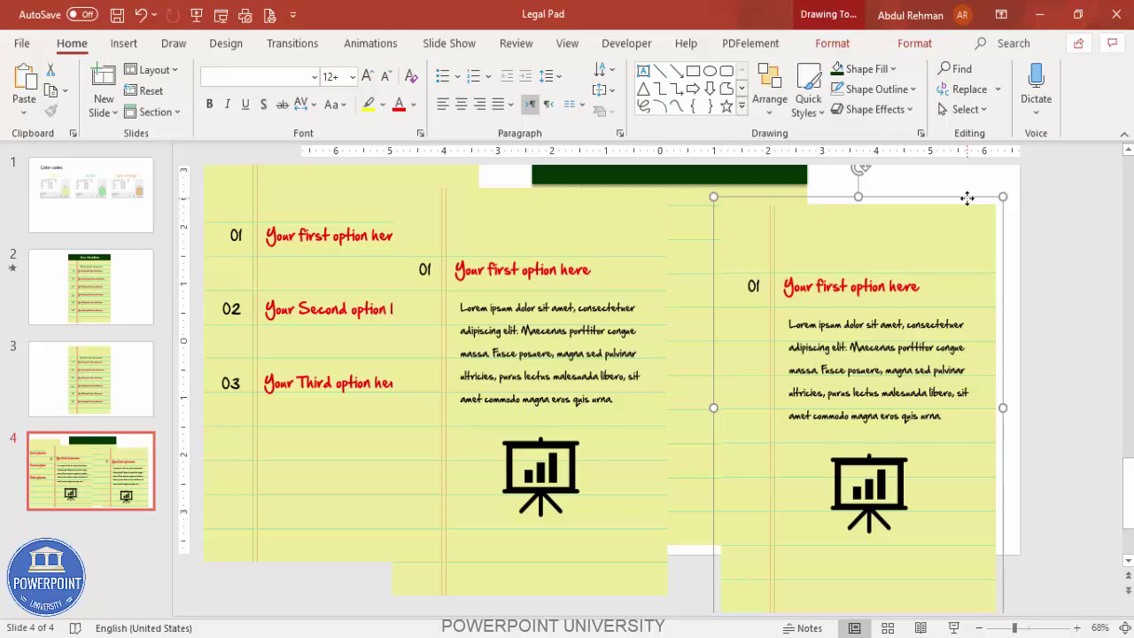
Renumber the copy 02, retitle it 'Your Second option here', and delete its chart icon
click(759, 287)
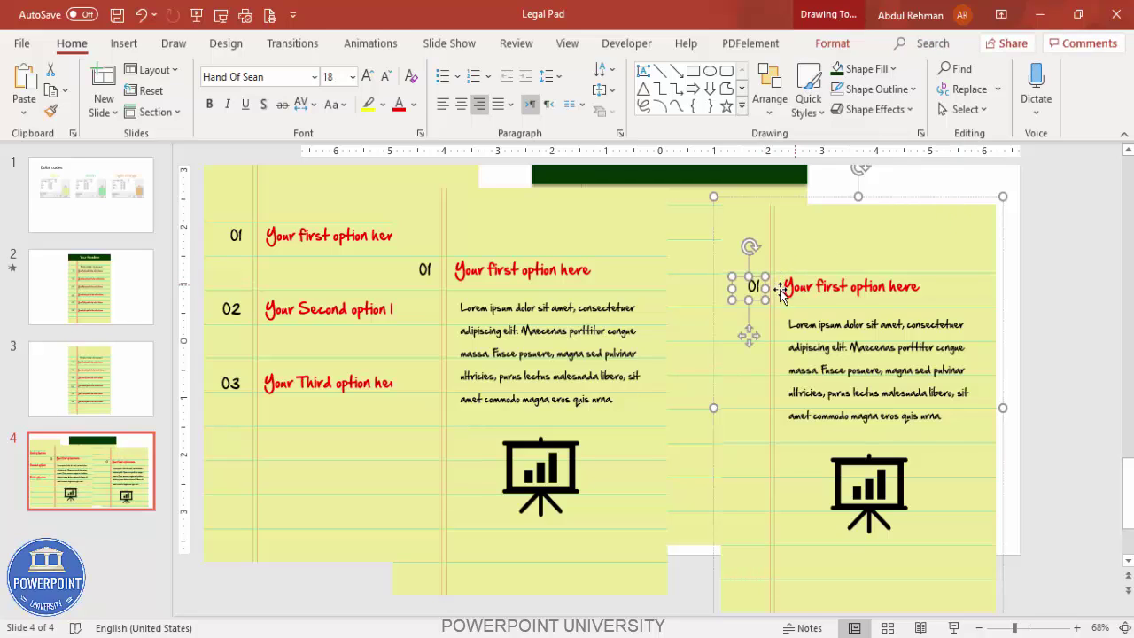
click(755, 286)
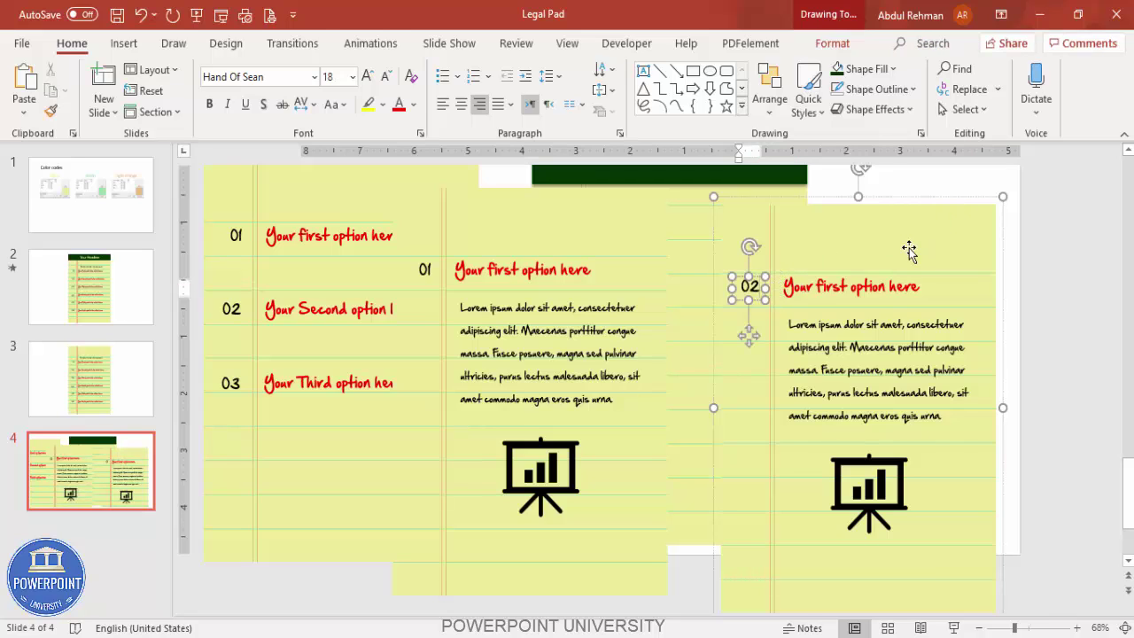
click(845, 286)
key(BackSpace)
key(BackSpace)
key(BackSpace)
key(BackSpace)
key(BackSpace)
text(Second)
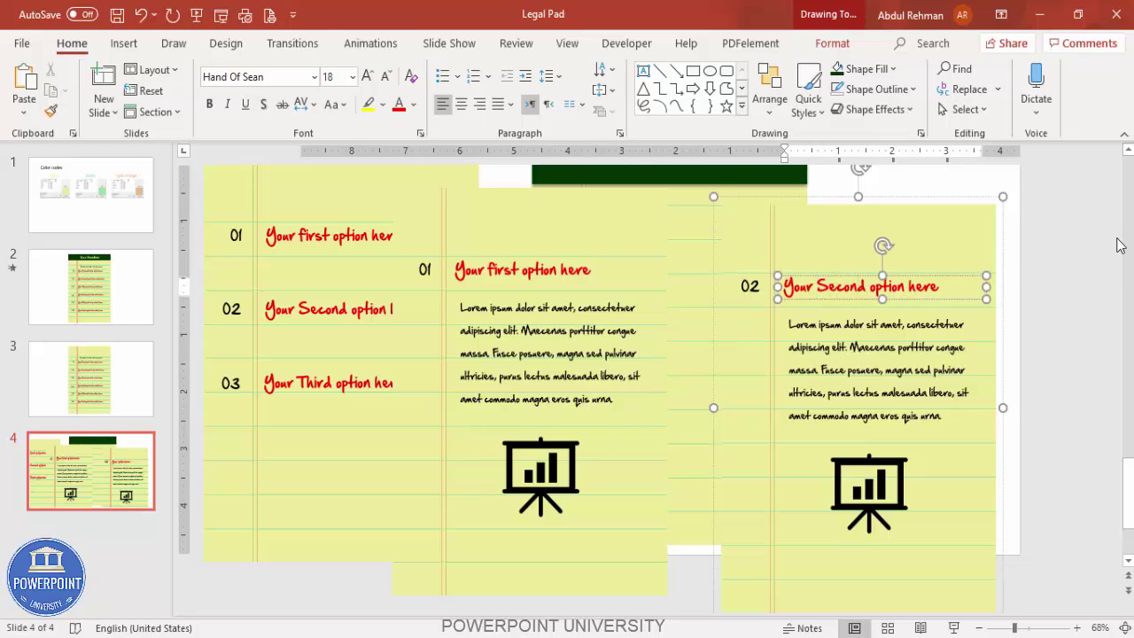
click(870, 480)
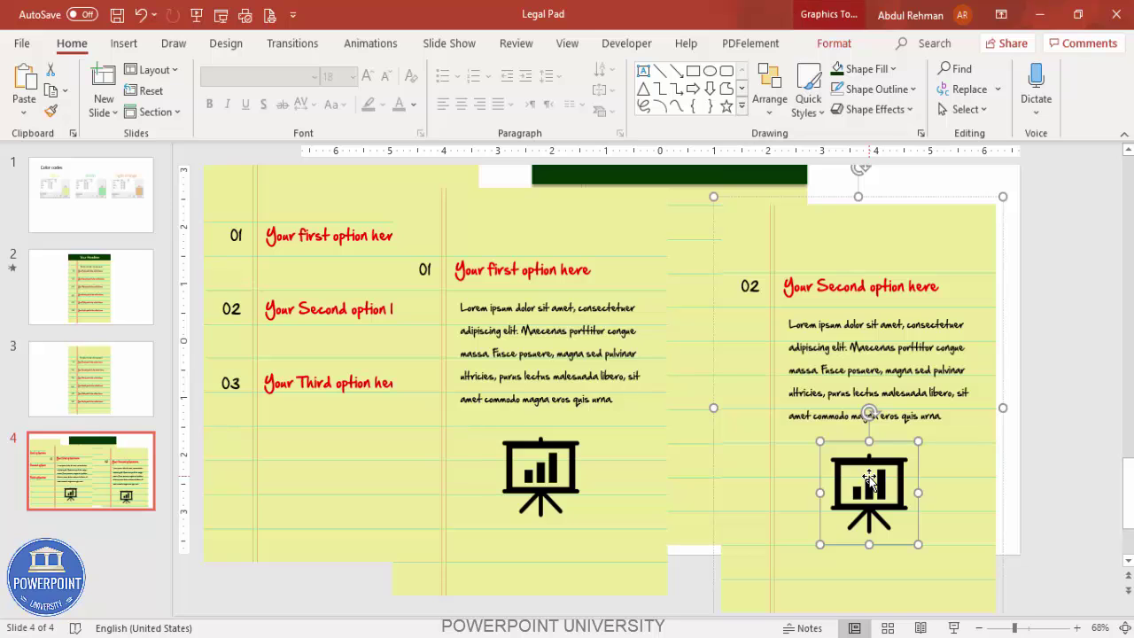
key(Delete)
Insert the Analytics bullseye target icon and size it under the 02 pad's text
click(124, 45)
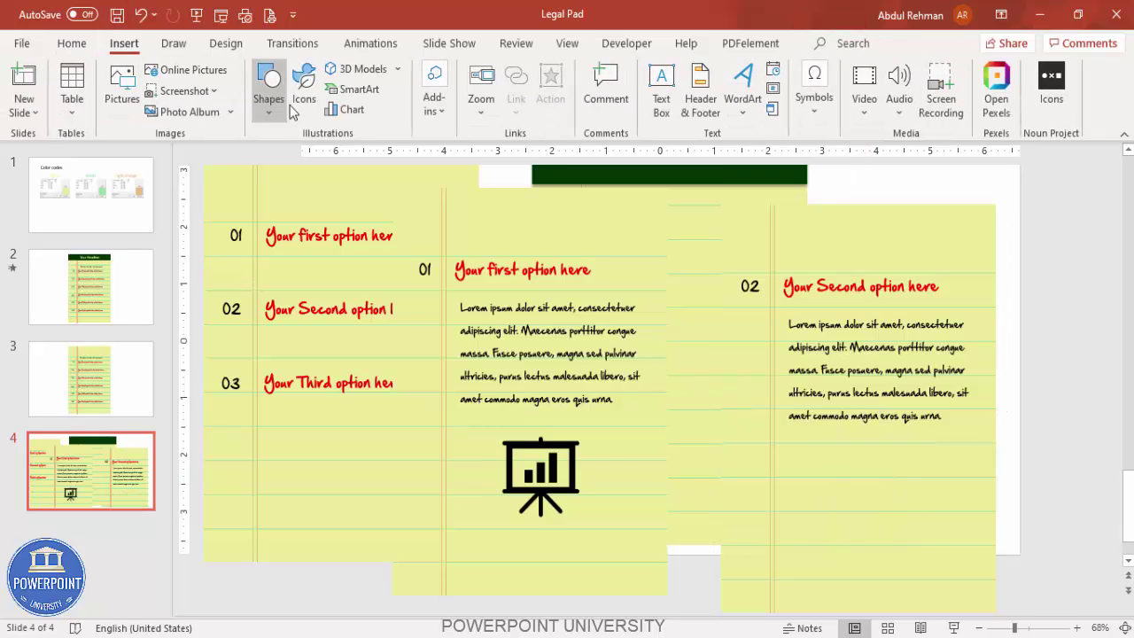
click(304, 89)
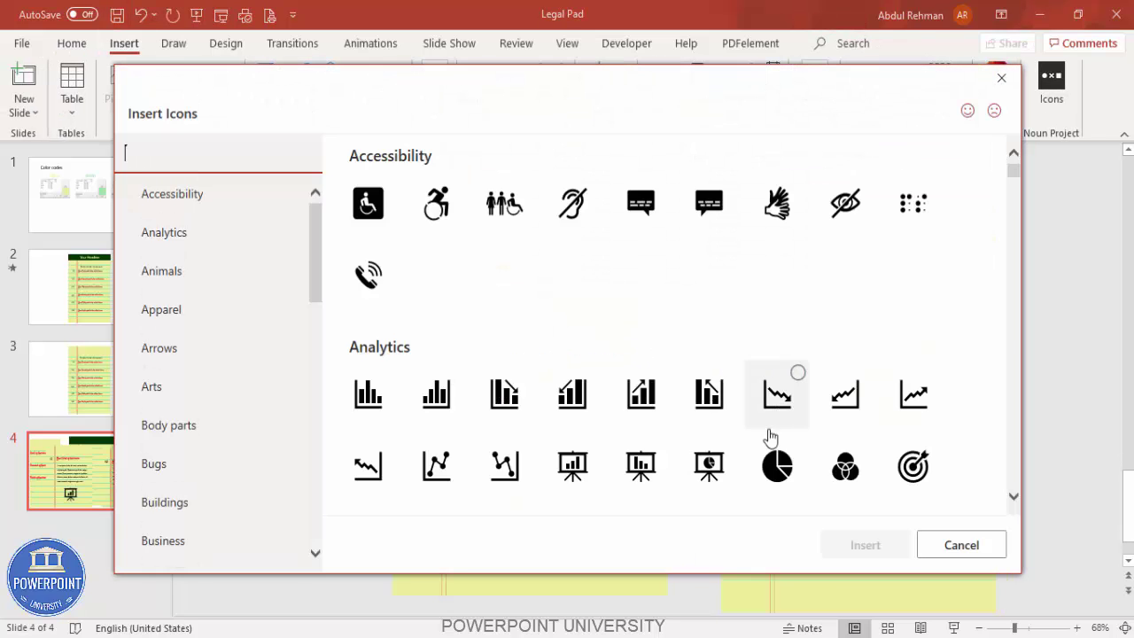
click(926, 453)
click(868, 545)
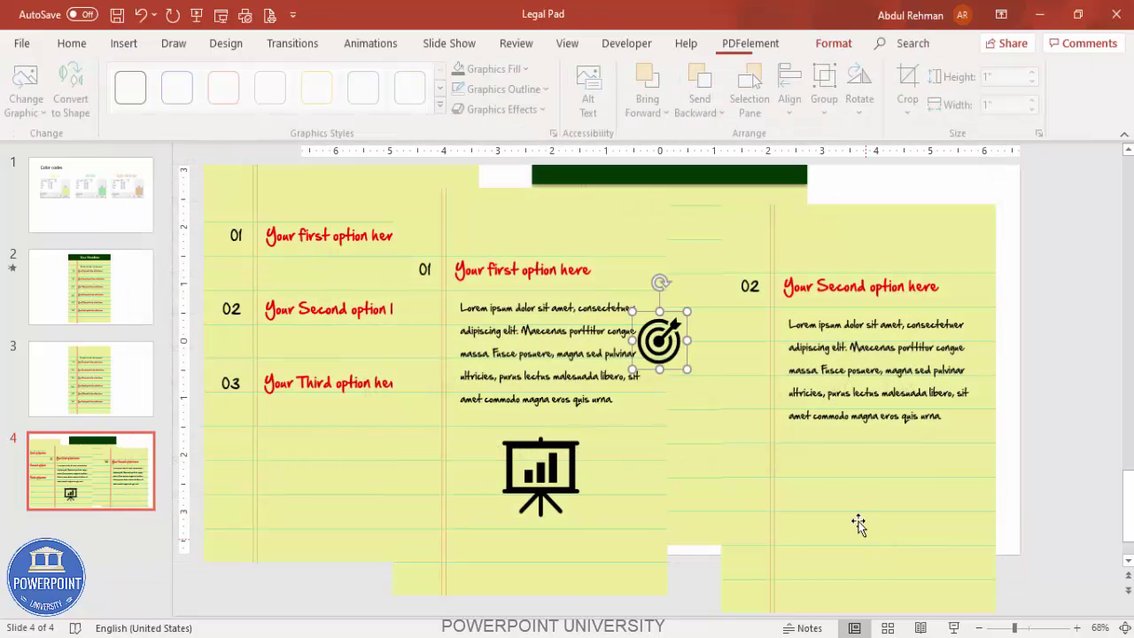
drag(682, 359, 948, 556)
drag(918, 520, 874, 488)
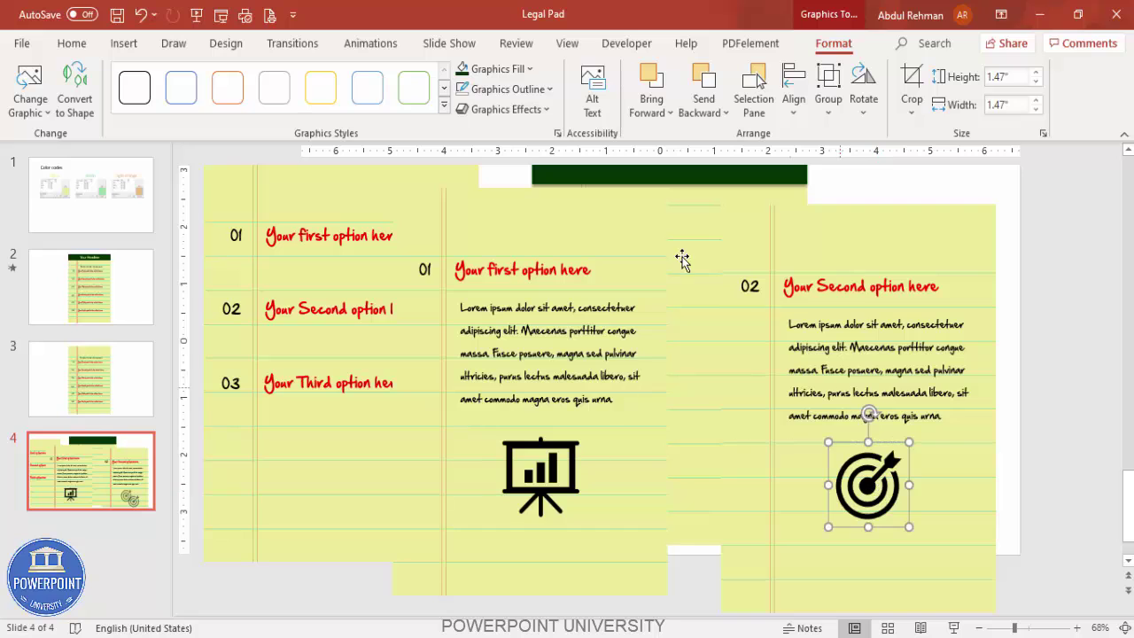
Group the 02 pad with its label, title, text and target icon, then shift it slightly right
click(599, 308)
drag(632, 210, 630, 210)
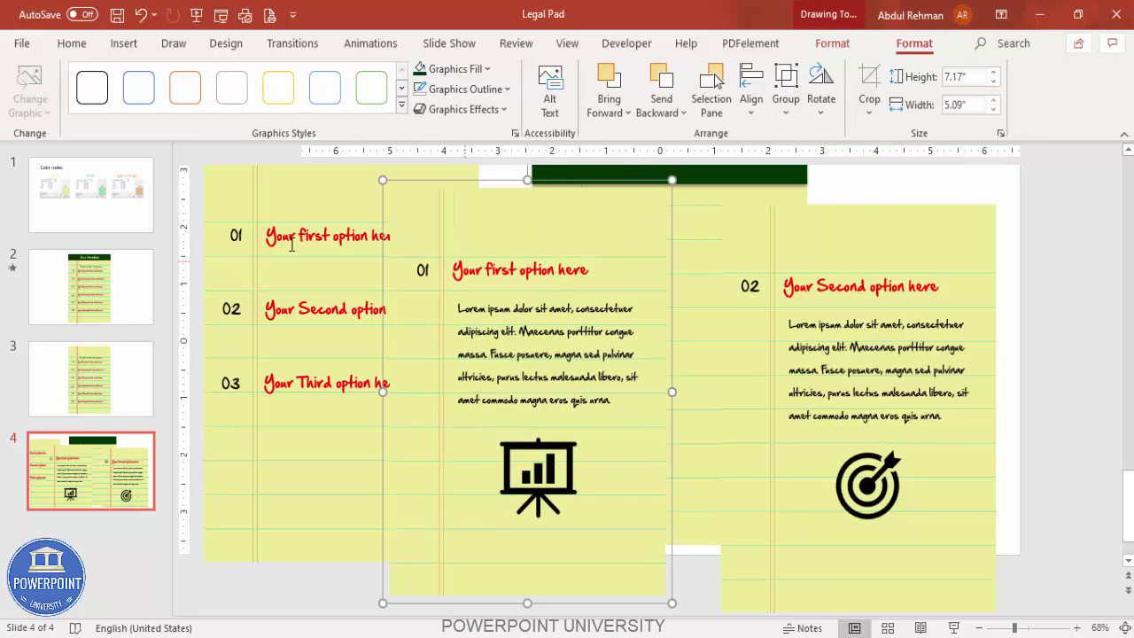
click(279, 209)
click(605, 234)
click(870, 248)
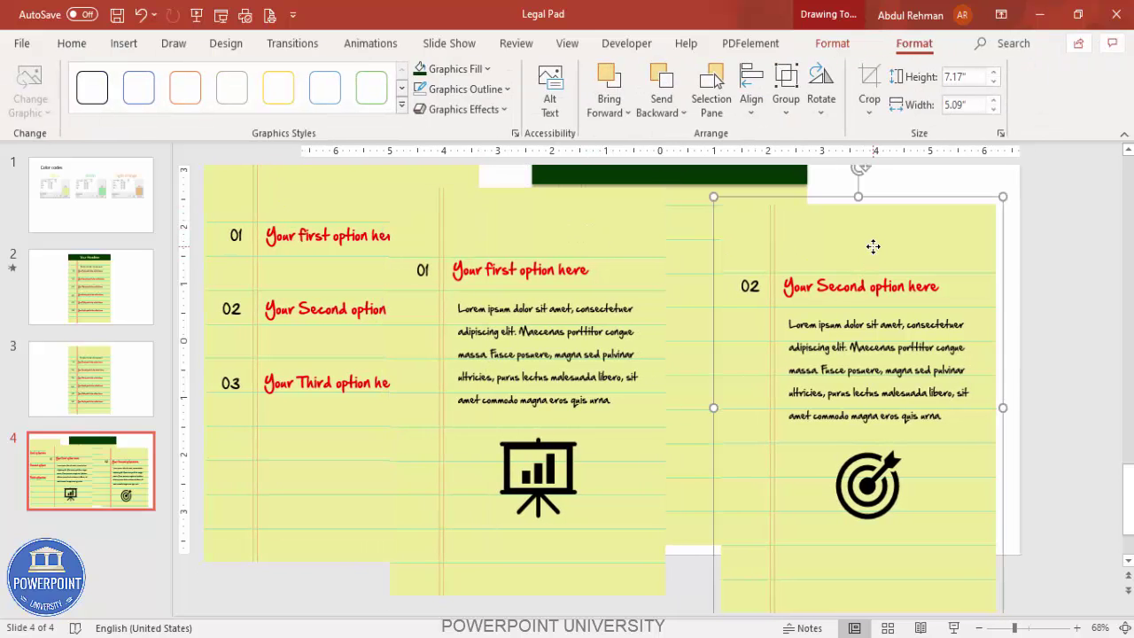
click(806, 280)
ctrl+click(851, 373)
click(868, 478)
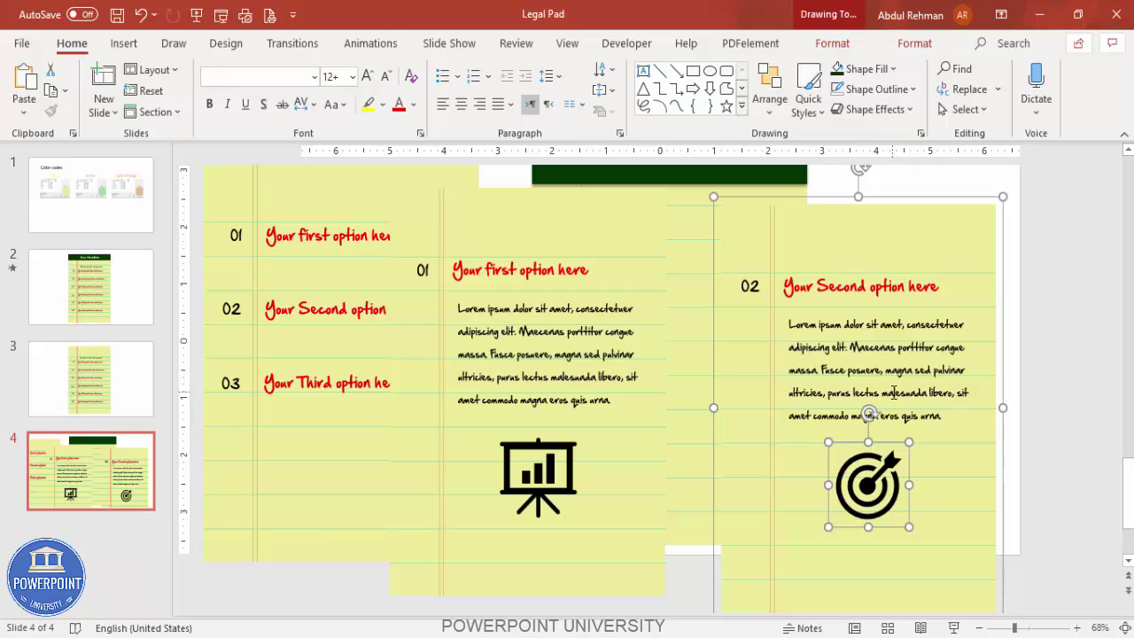
ctrl+click(904, 363)
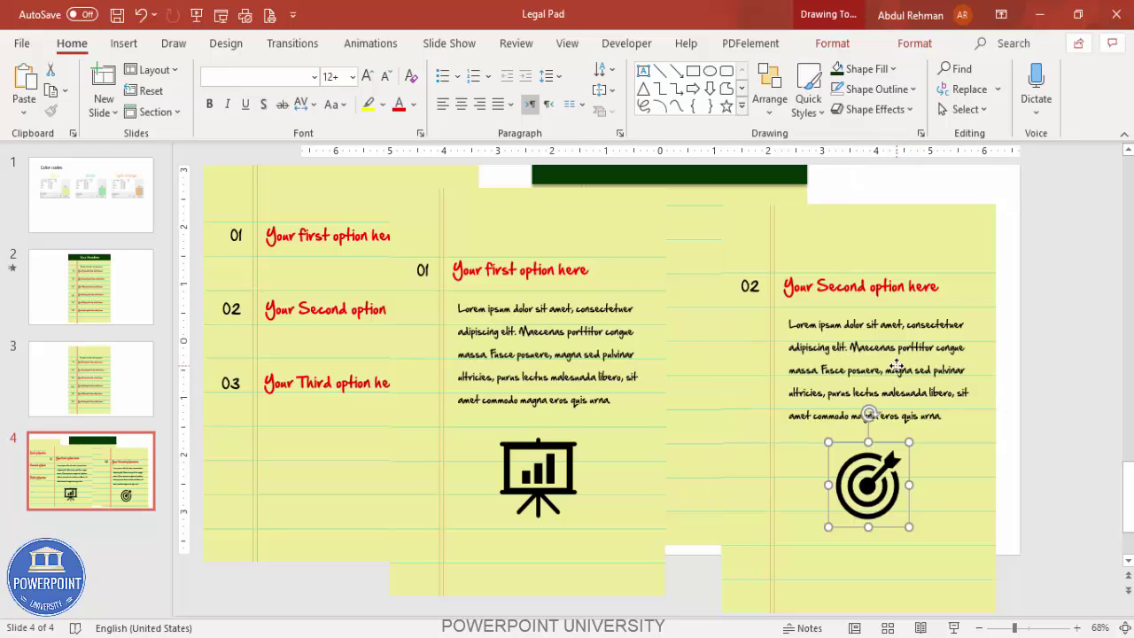
ctrl+click(797, 256)
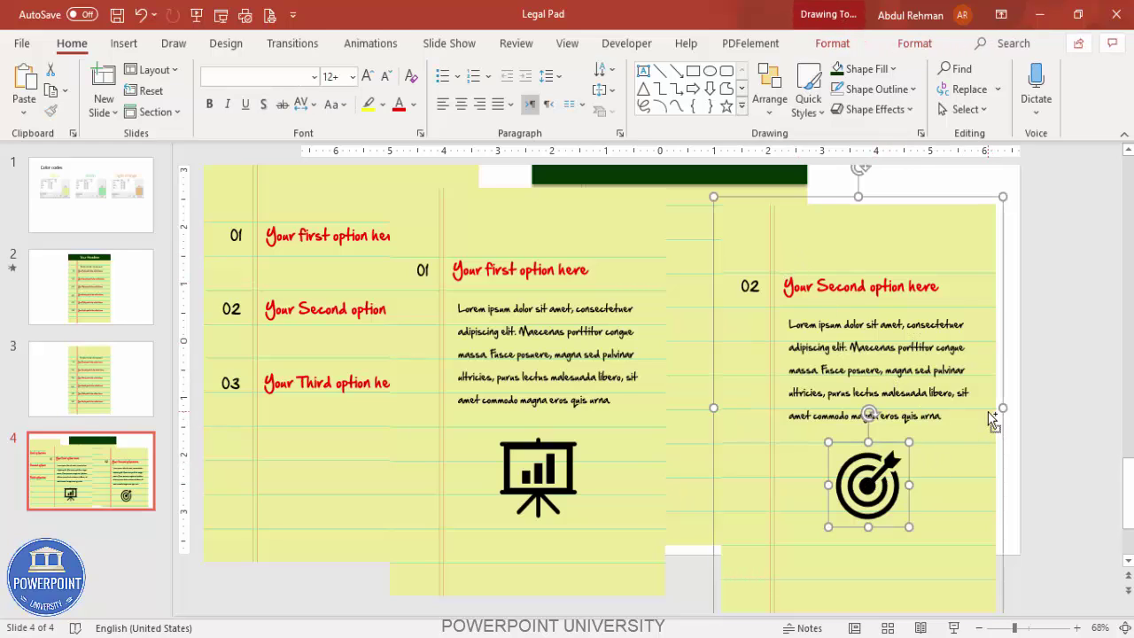
key(ctrl+g)
drag(924, 207, 949, 210)
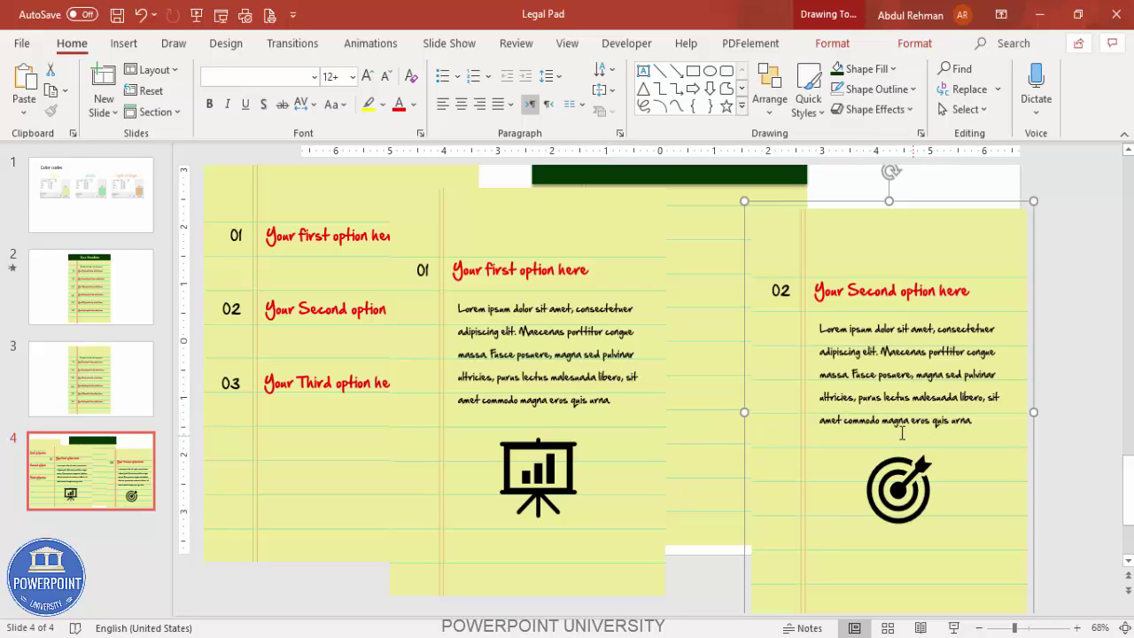
scroll(810, 409, up, 1)
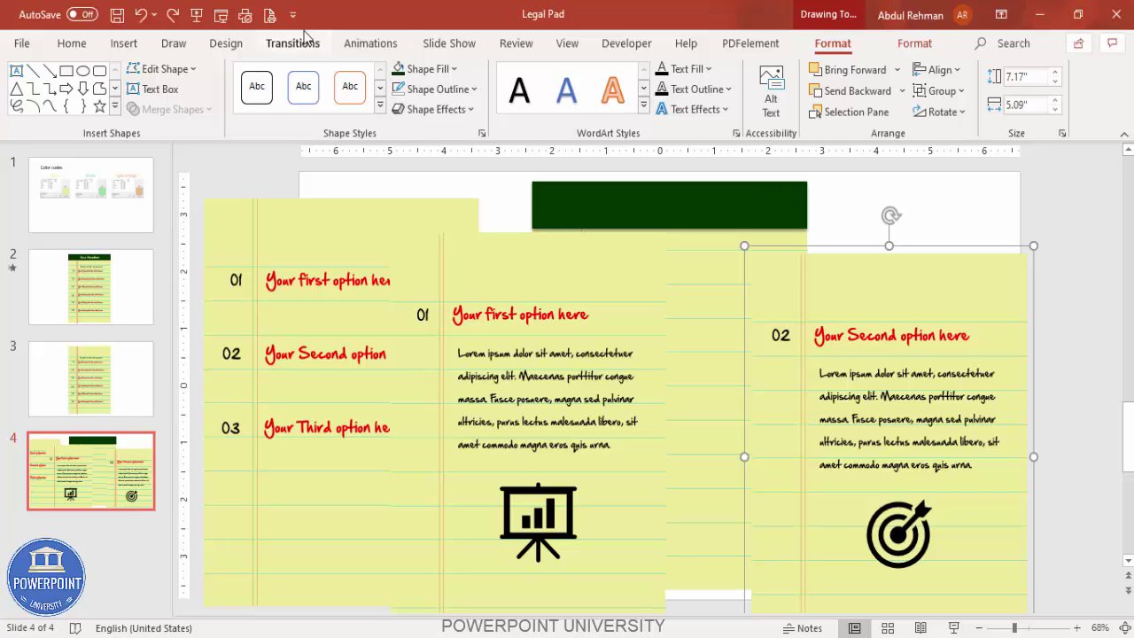
Show the Animation Pane and select the leftmost pad
click(371, 44)
click(787, 71)
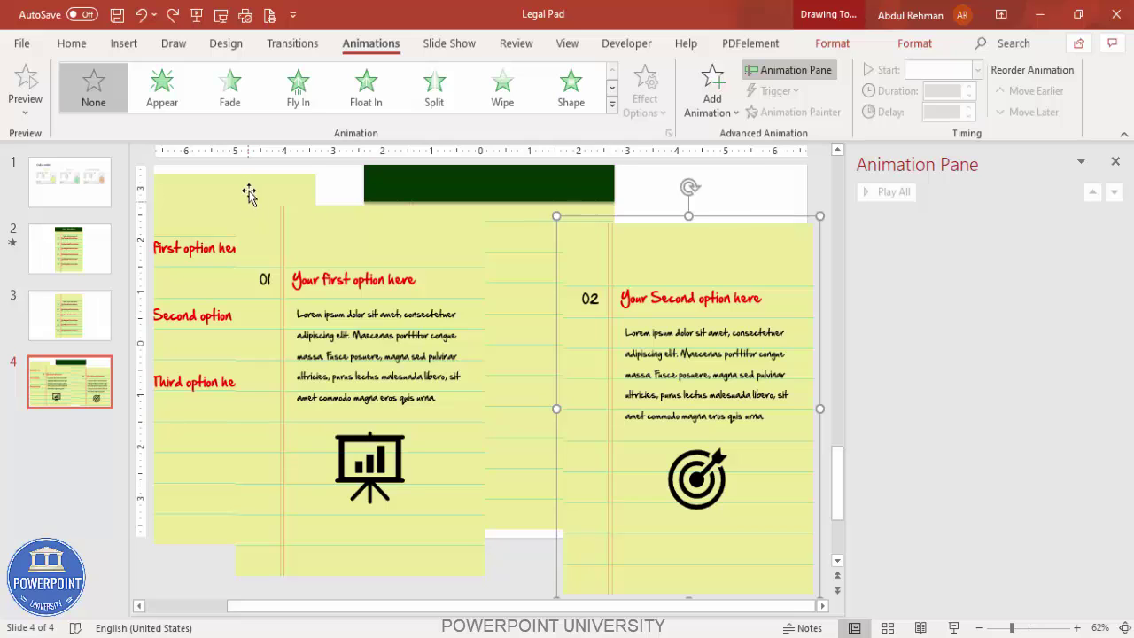
click(248, 186)
mouse_move(332, 184)
mouse_down()
mouse_move(316, 235)
mouse_move(321, 188)
mouse_up()
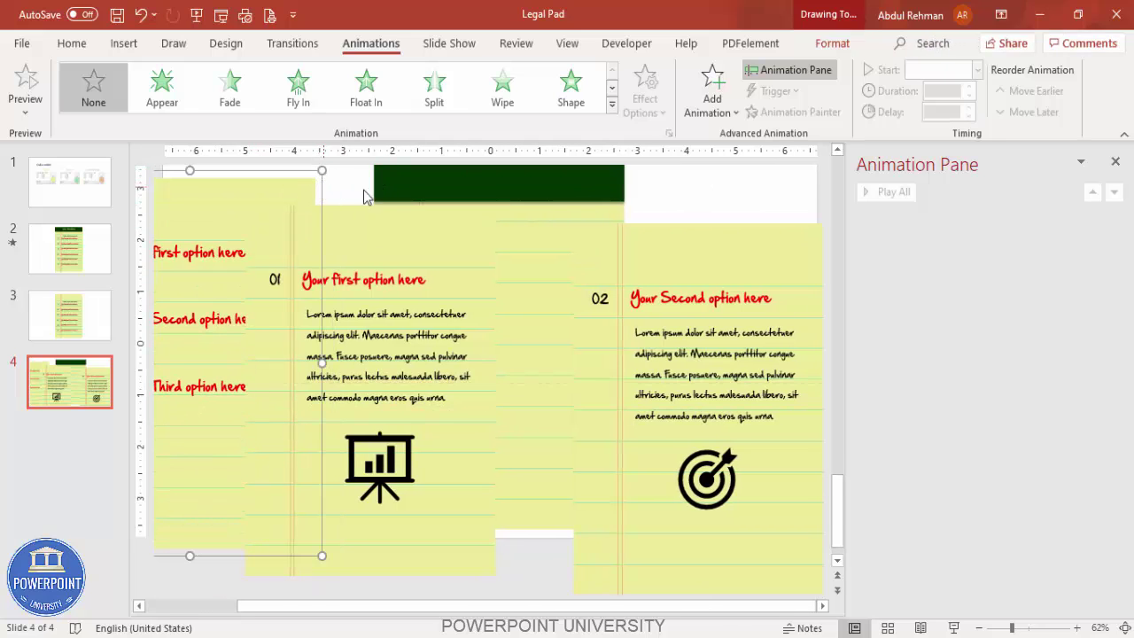
Choose Fly Out from More Exit Effects for the leftmost pad
click(709, 120)
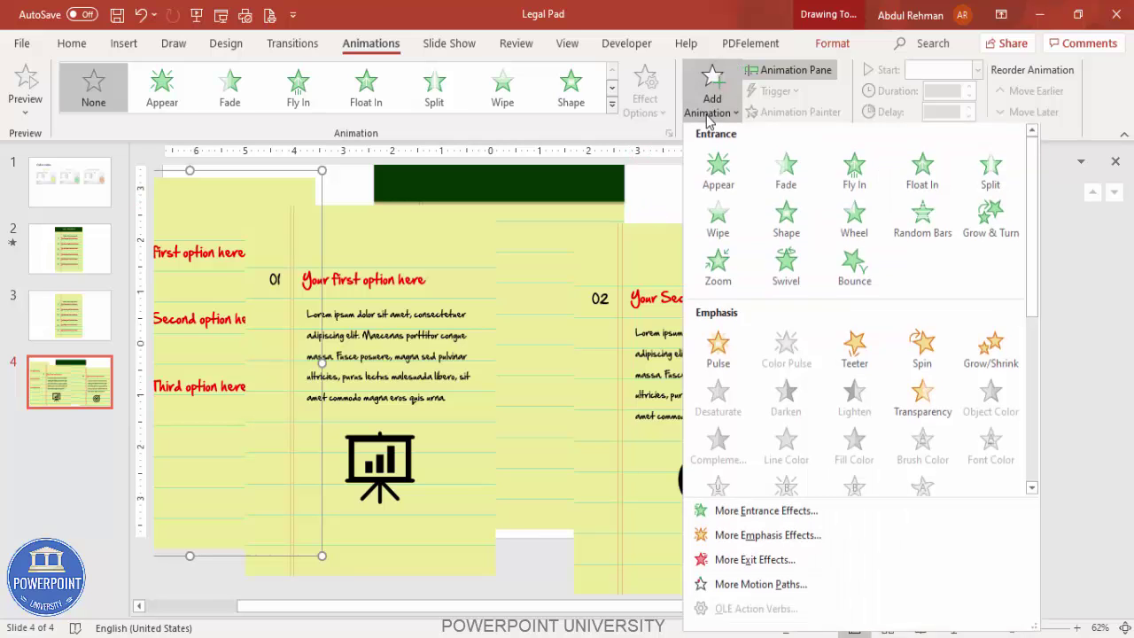
click(756, 565)
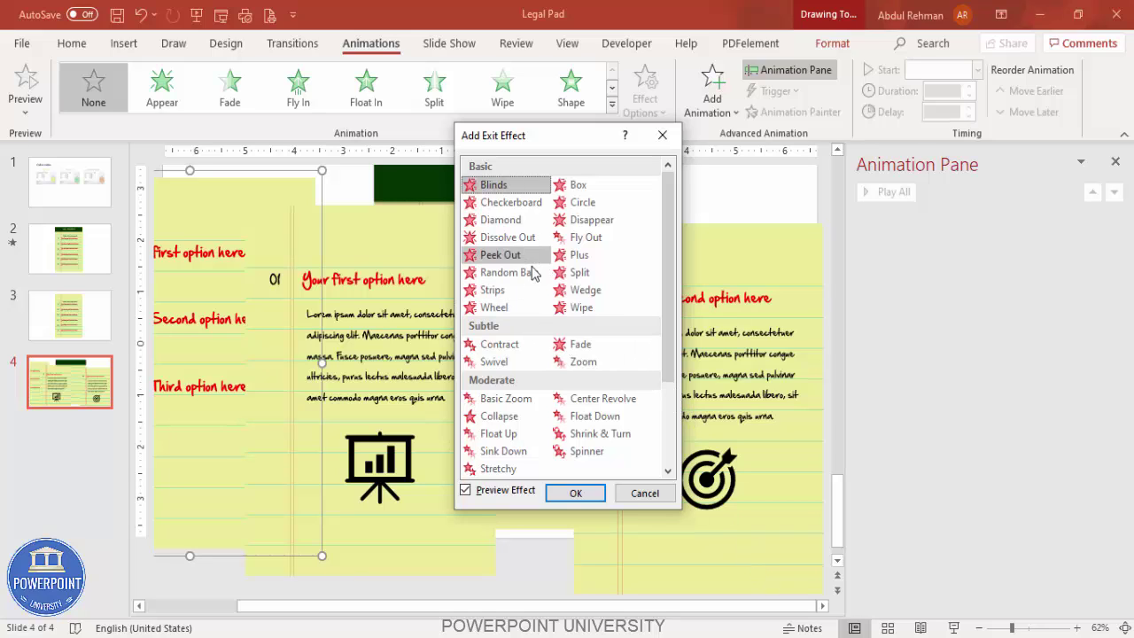
drag(671, 309, 667, 326)
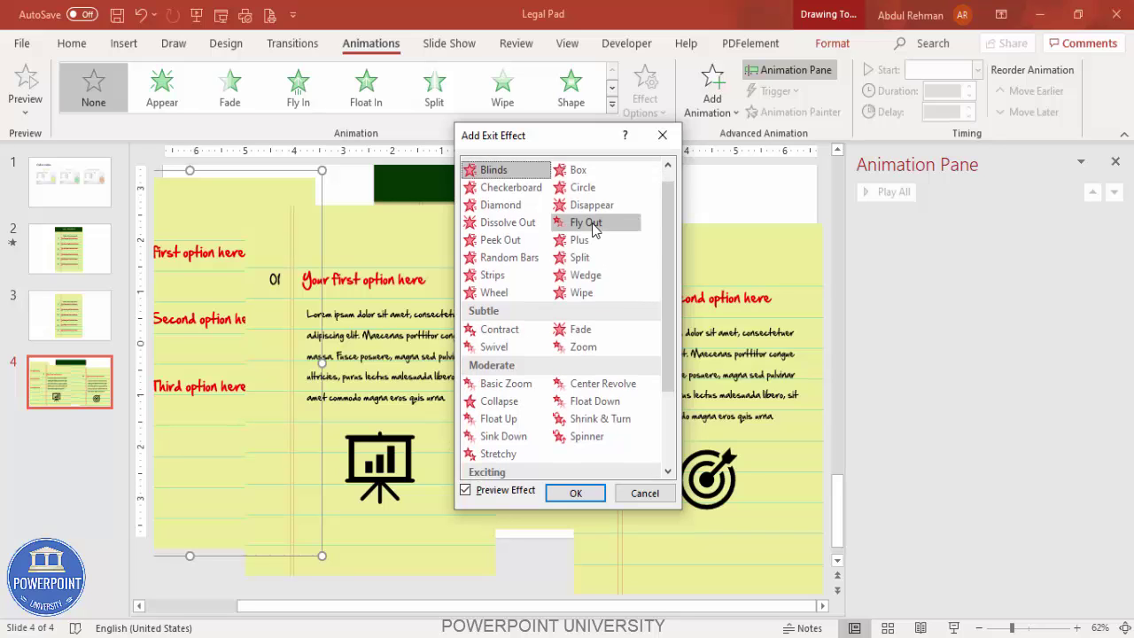
click(592, 224)
Confirm the Fly Out exit and set its direction to To Bottom-Right
click(576, 494)
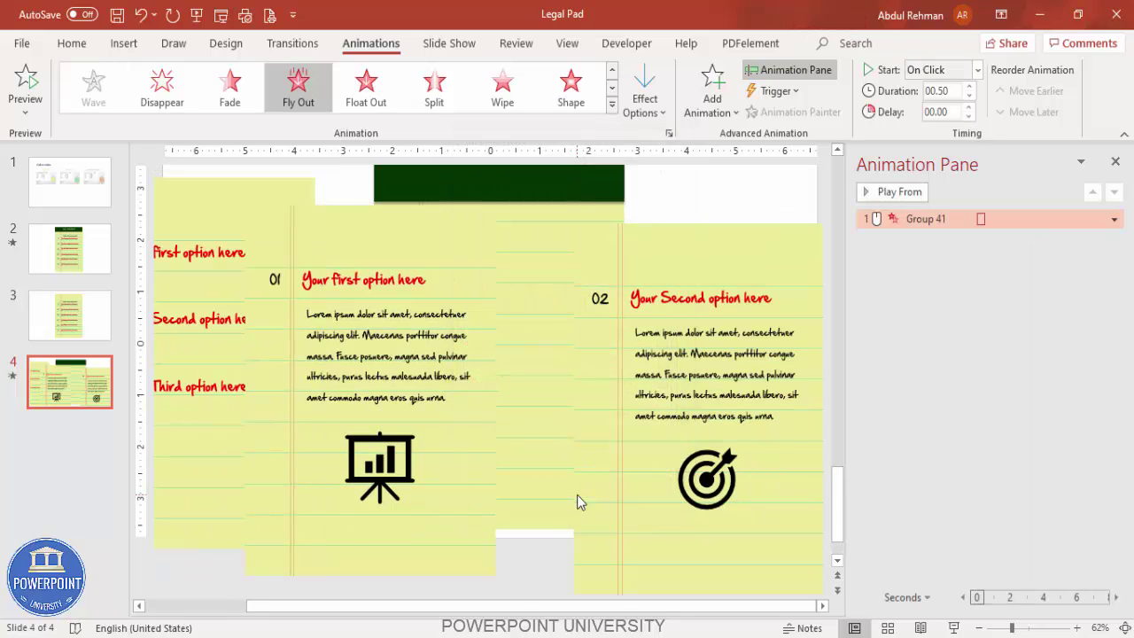
click(646, 108)
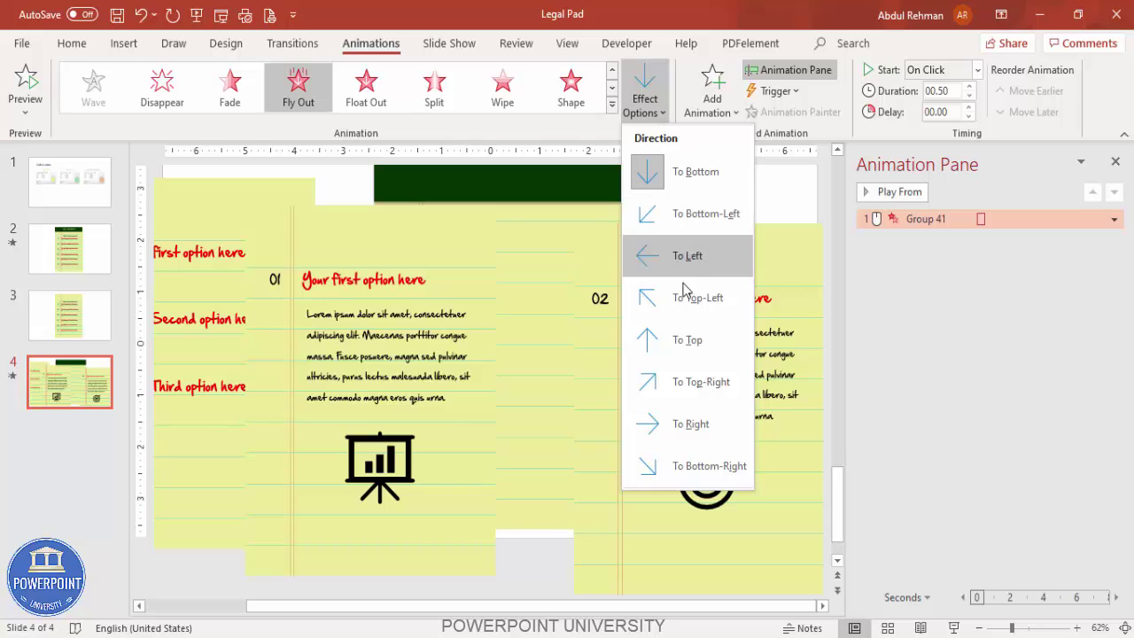
click(709, 479)
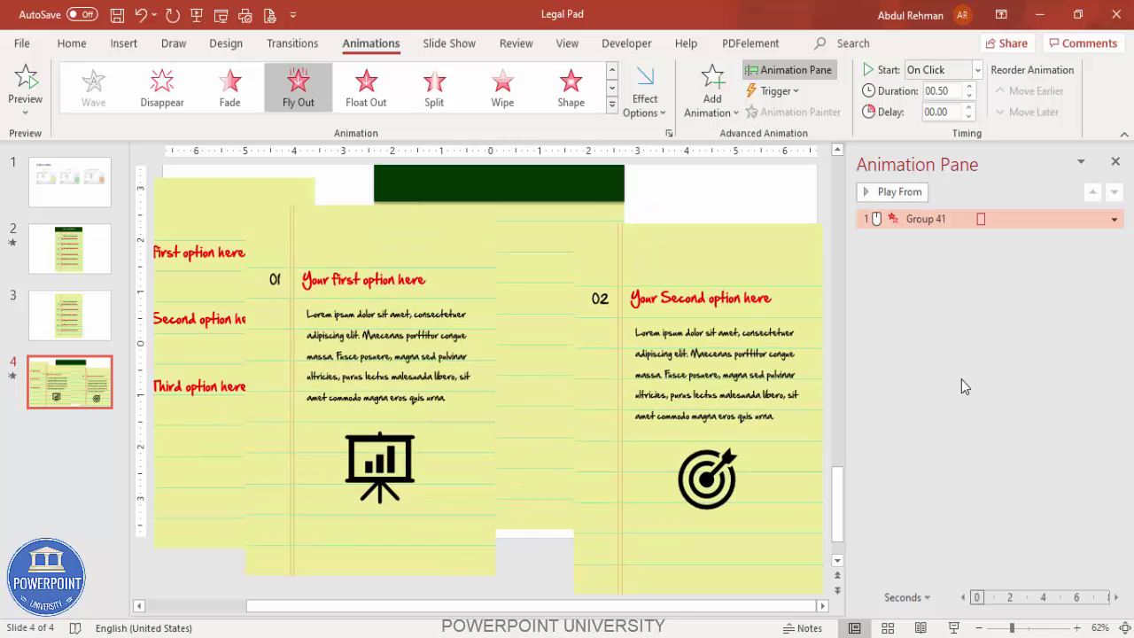
Copy the leftmost pad's exit animation onto the middle and right 02 pads with Animation Painter
click(266, 191)
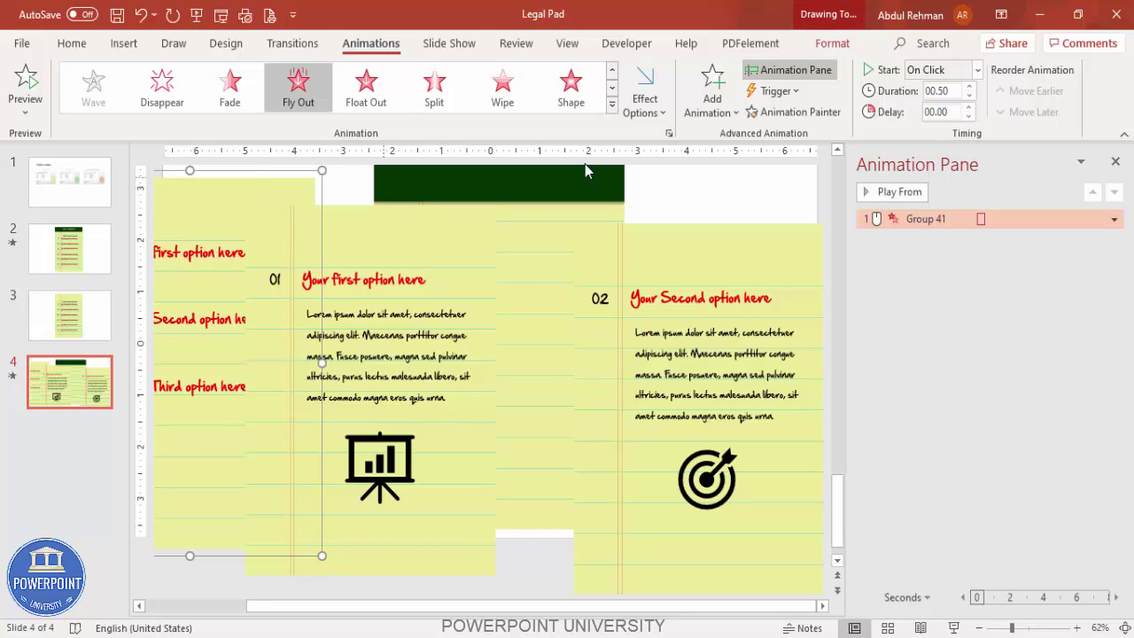
click(817, 120)
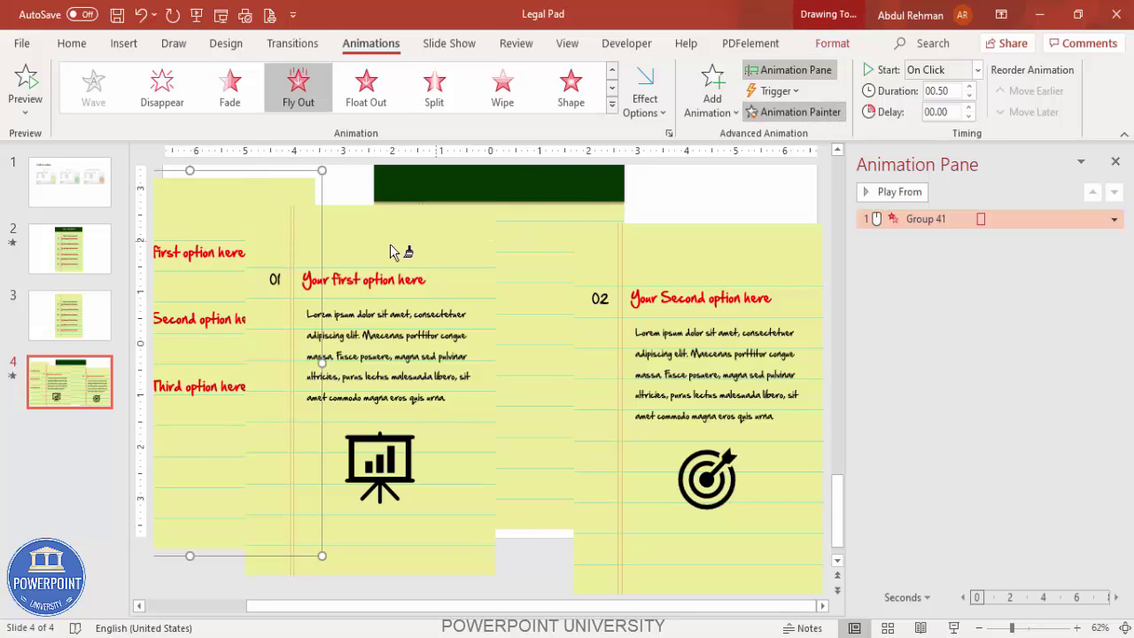
click(353, 221)
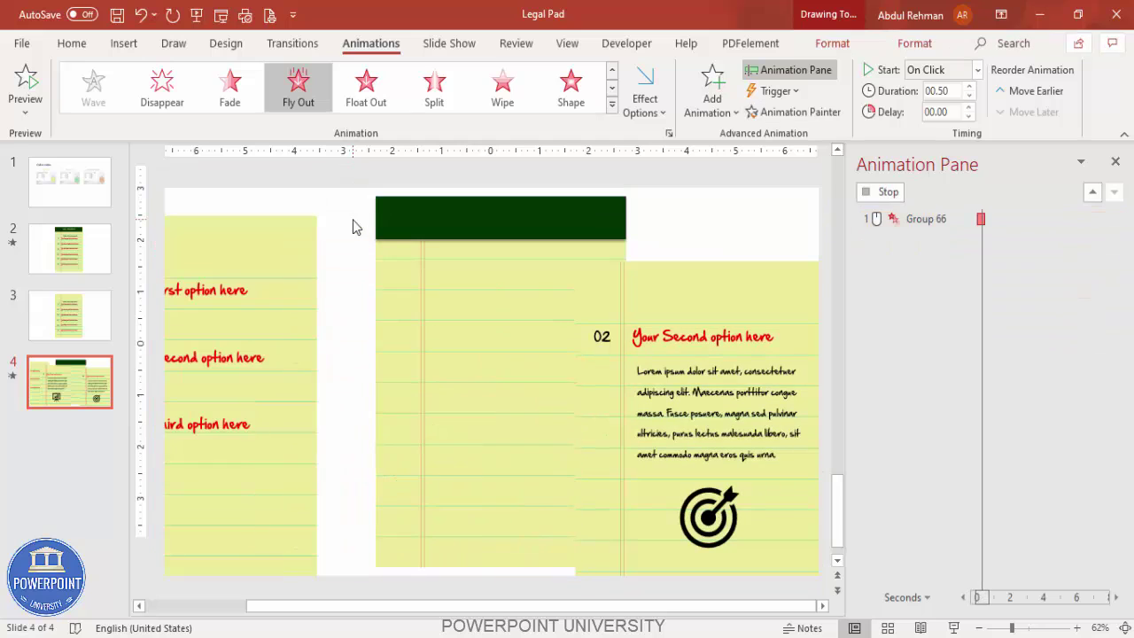
click(820, 114)
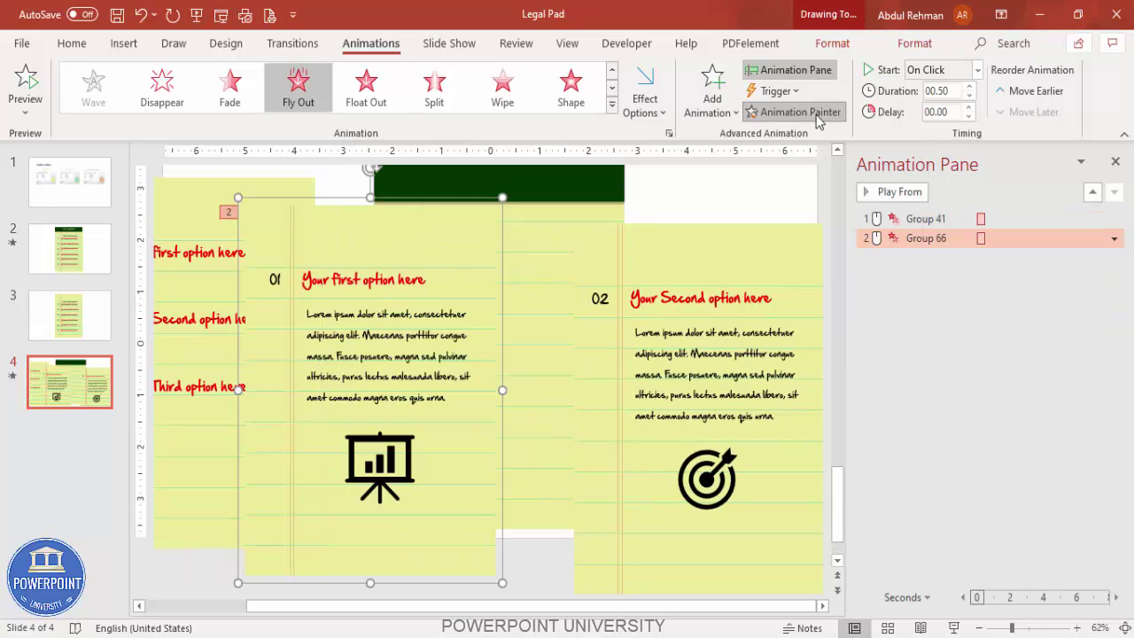
click(719, 257)
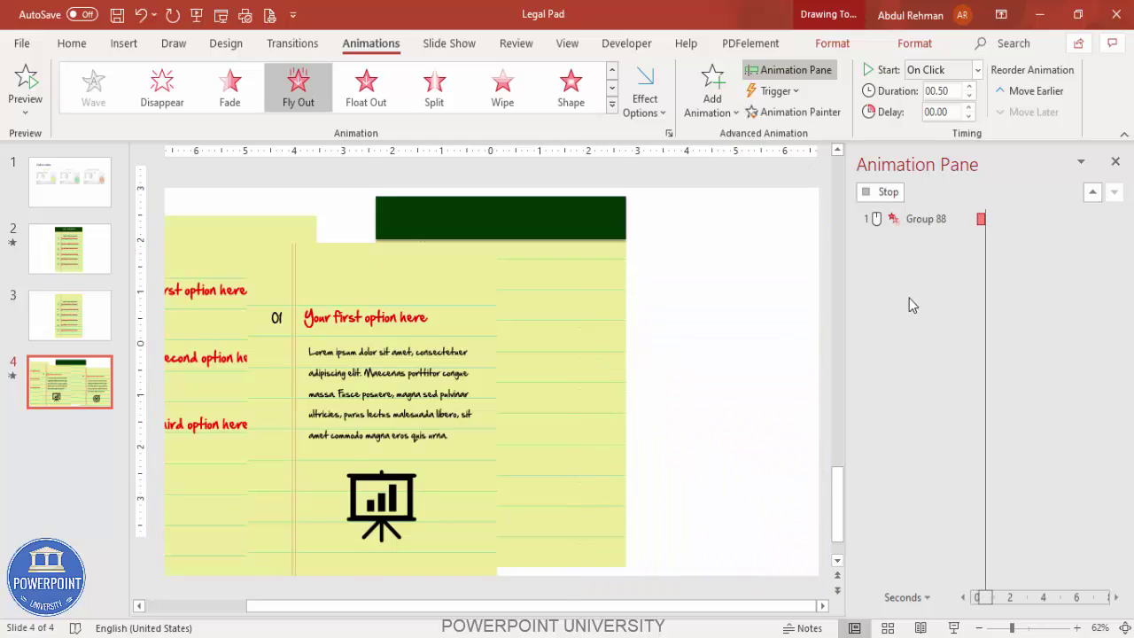